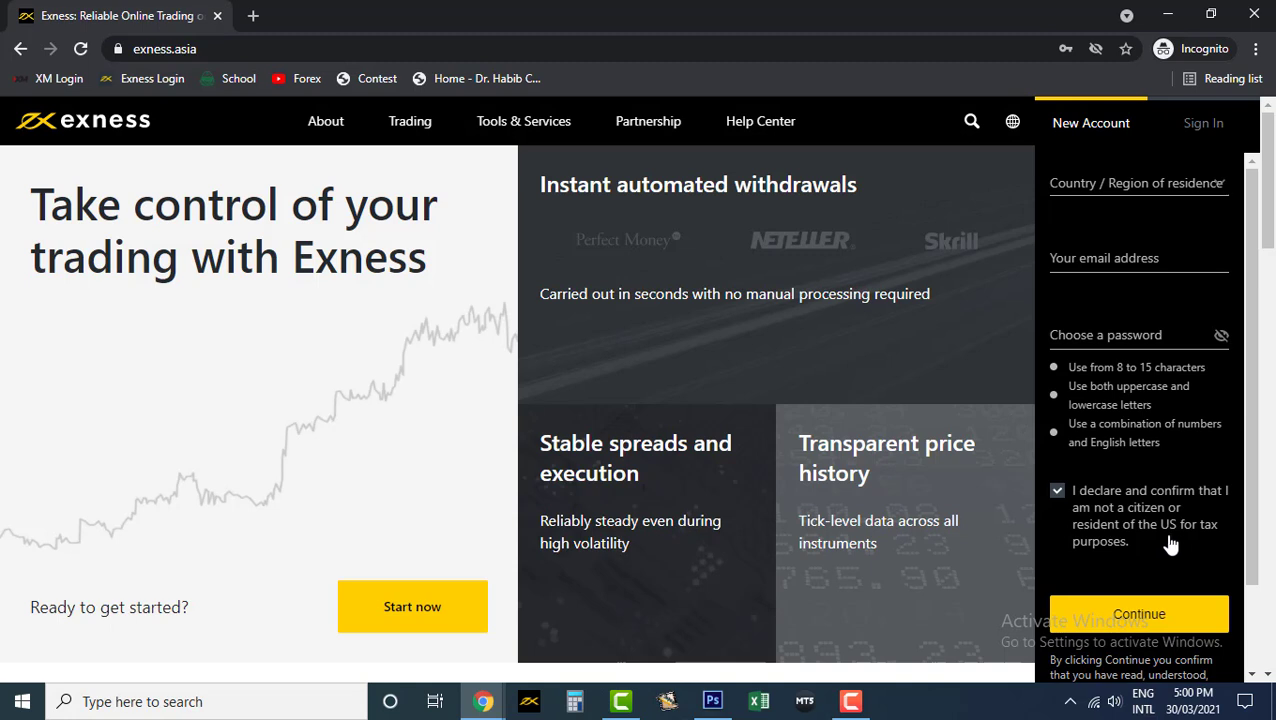
- Sign in to the Personal Area with the account's e-mail and password
click(1200, 126)
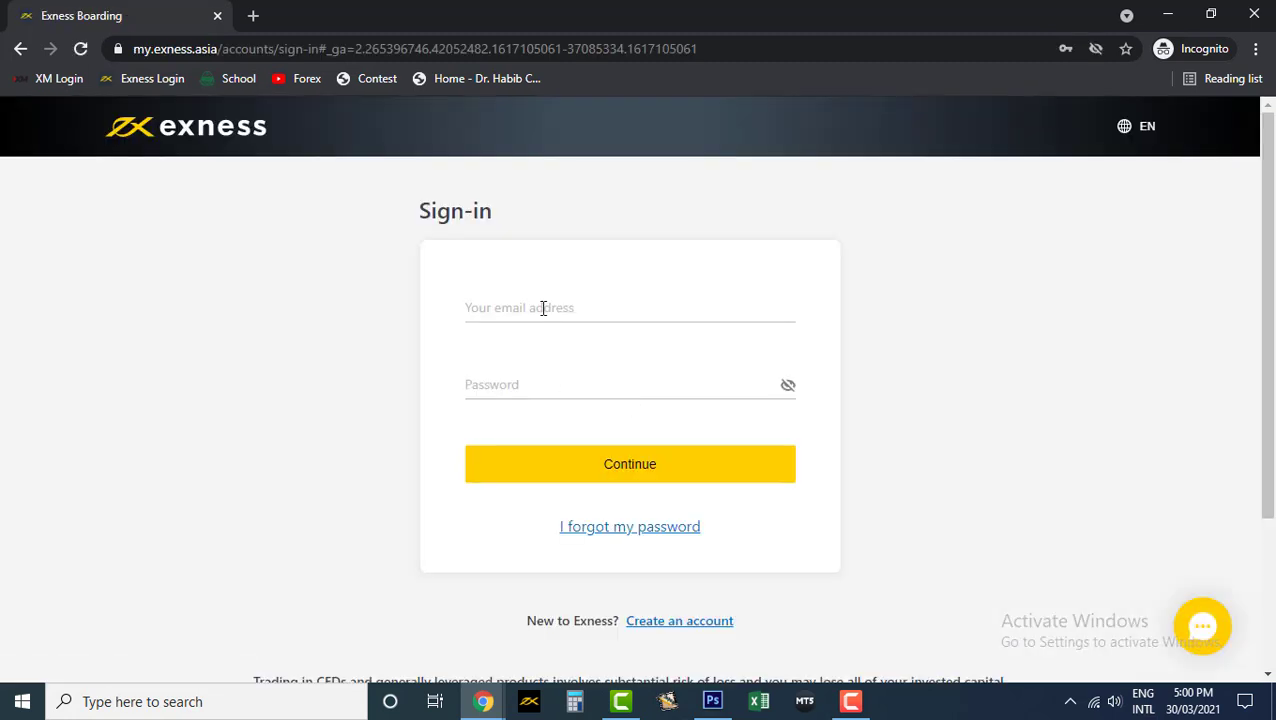
click(548, 305)
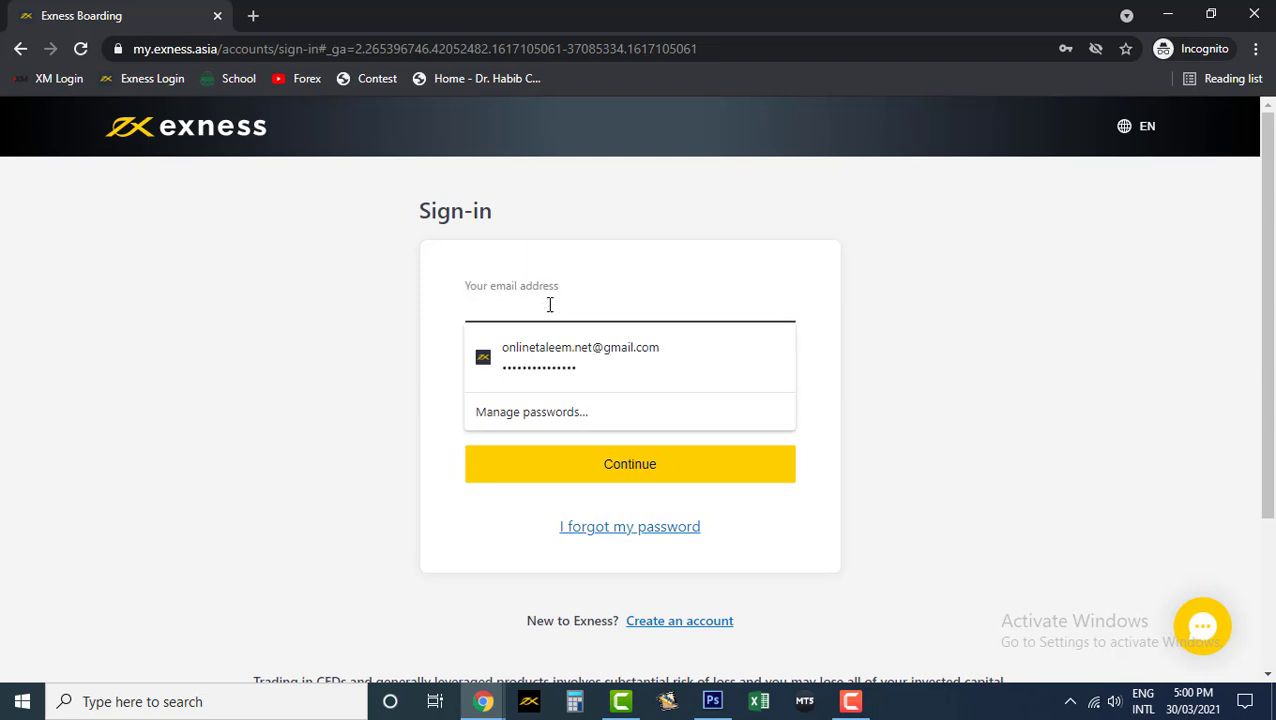
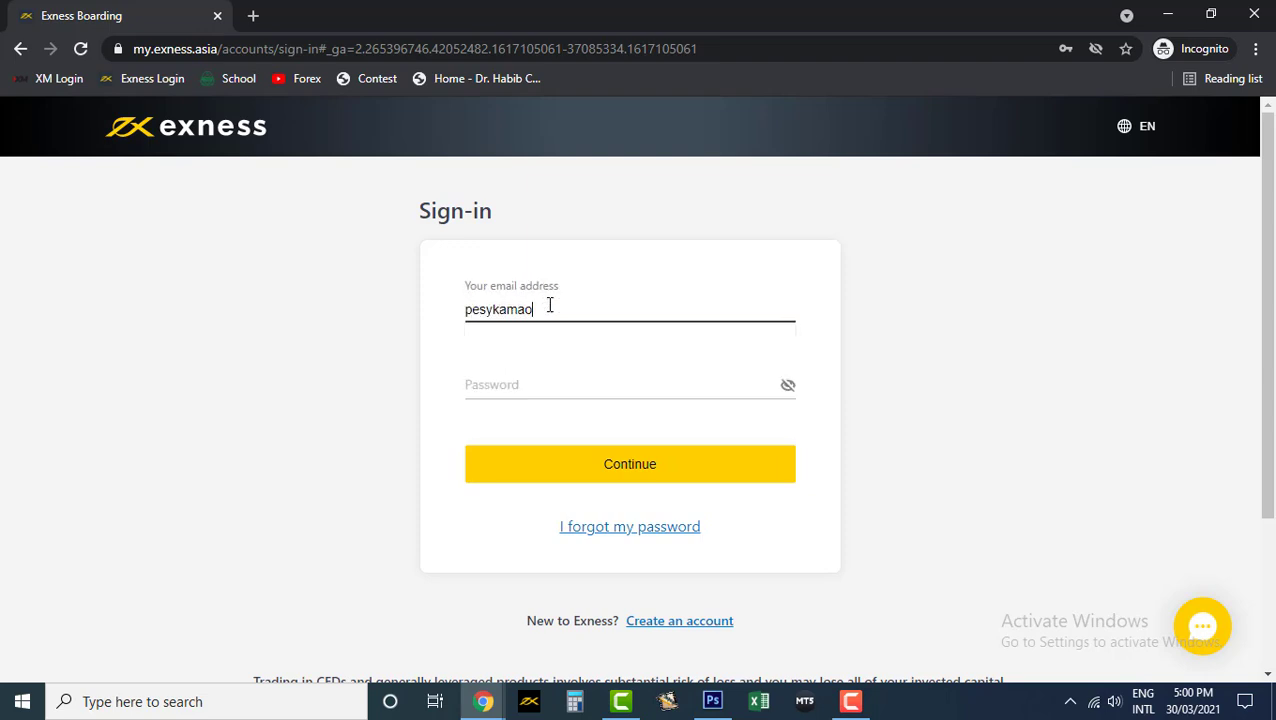
key(Tab)
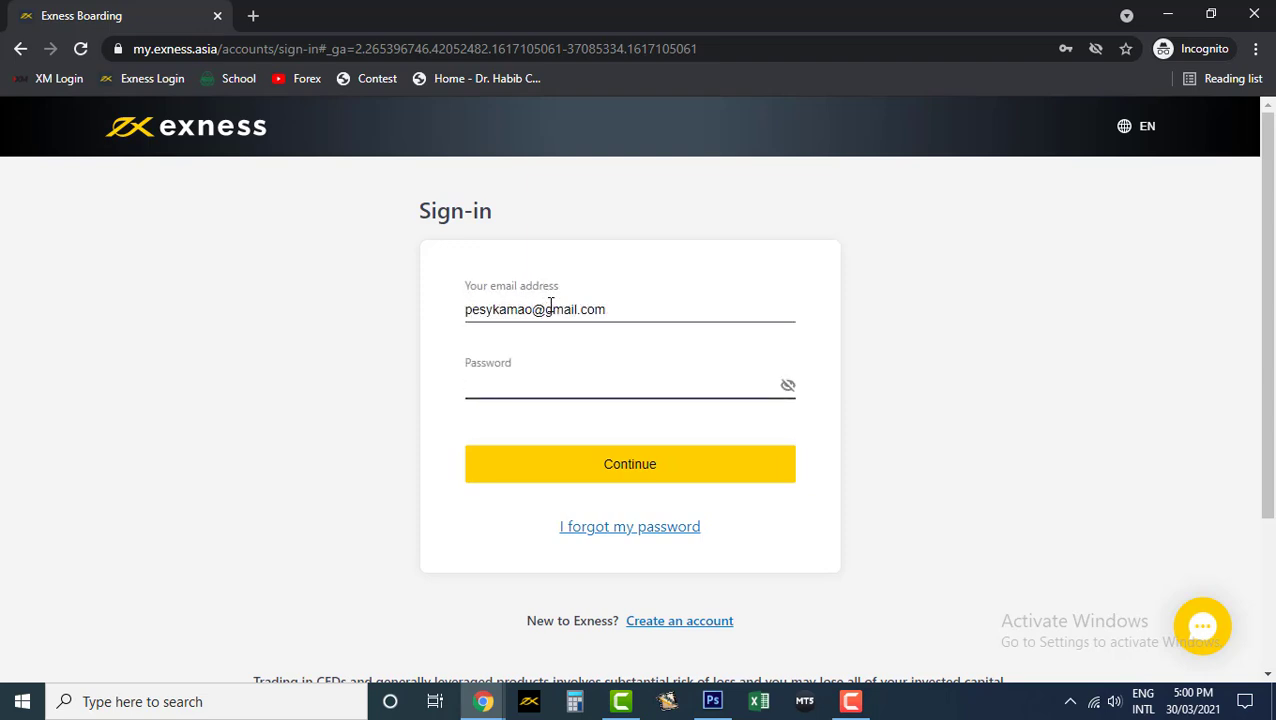
text(•••••••••••••)
click(604, 477)
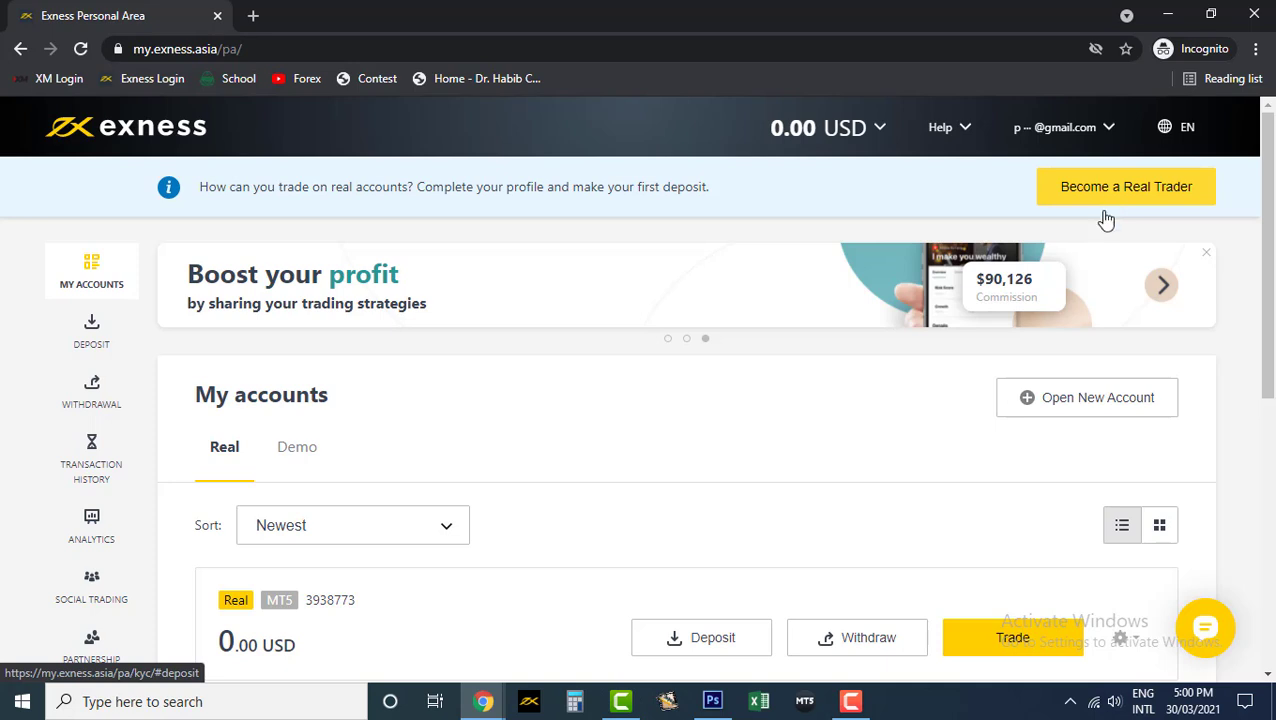
- Check that the Demo accounts list is empty, then go to Open New Account
scroll(1091, 444, down, 3)
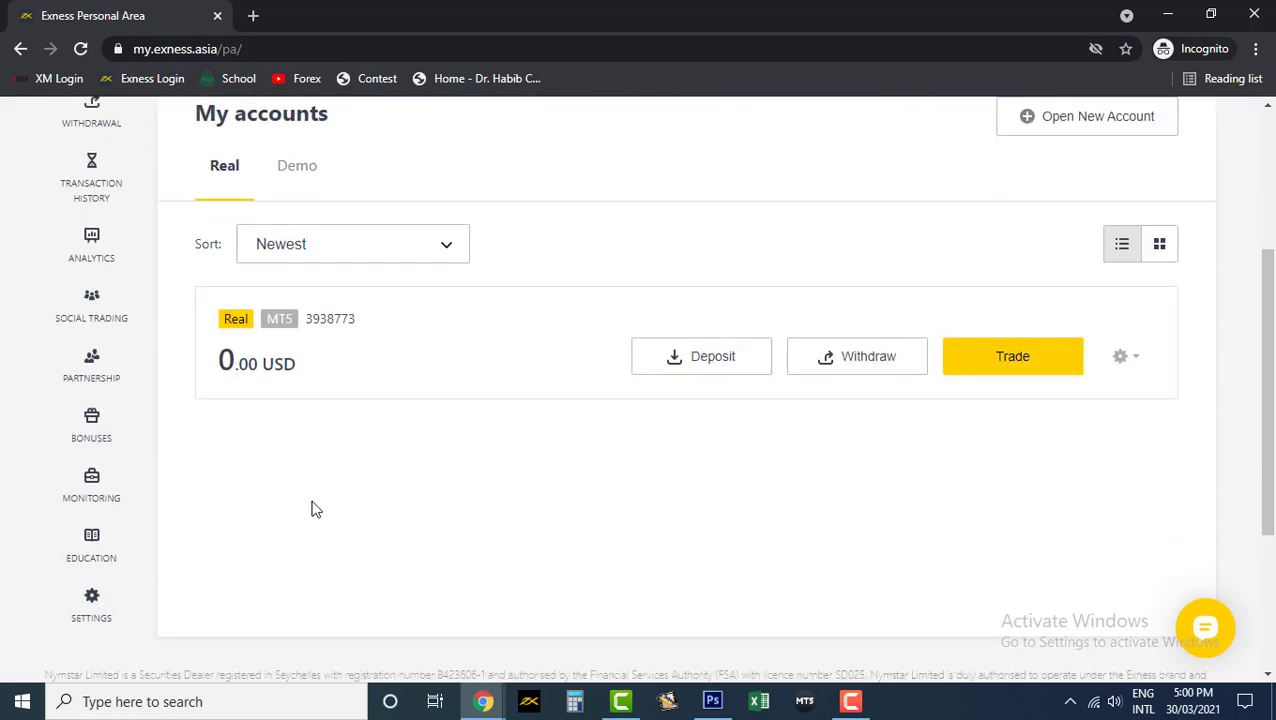
scroll(311, 510, up, 2)
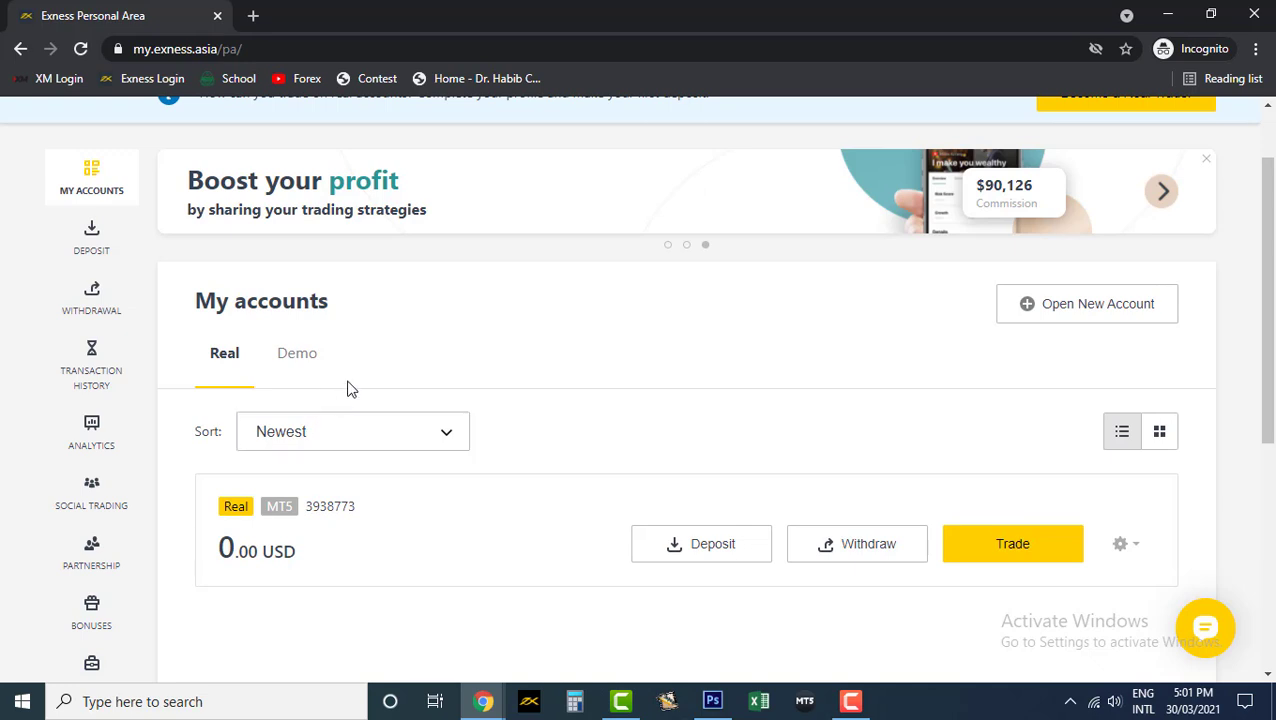
click(293, 360)
scroll(475, 398, down, 2)
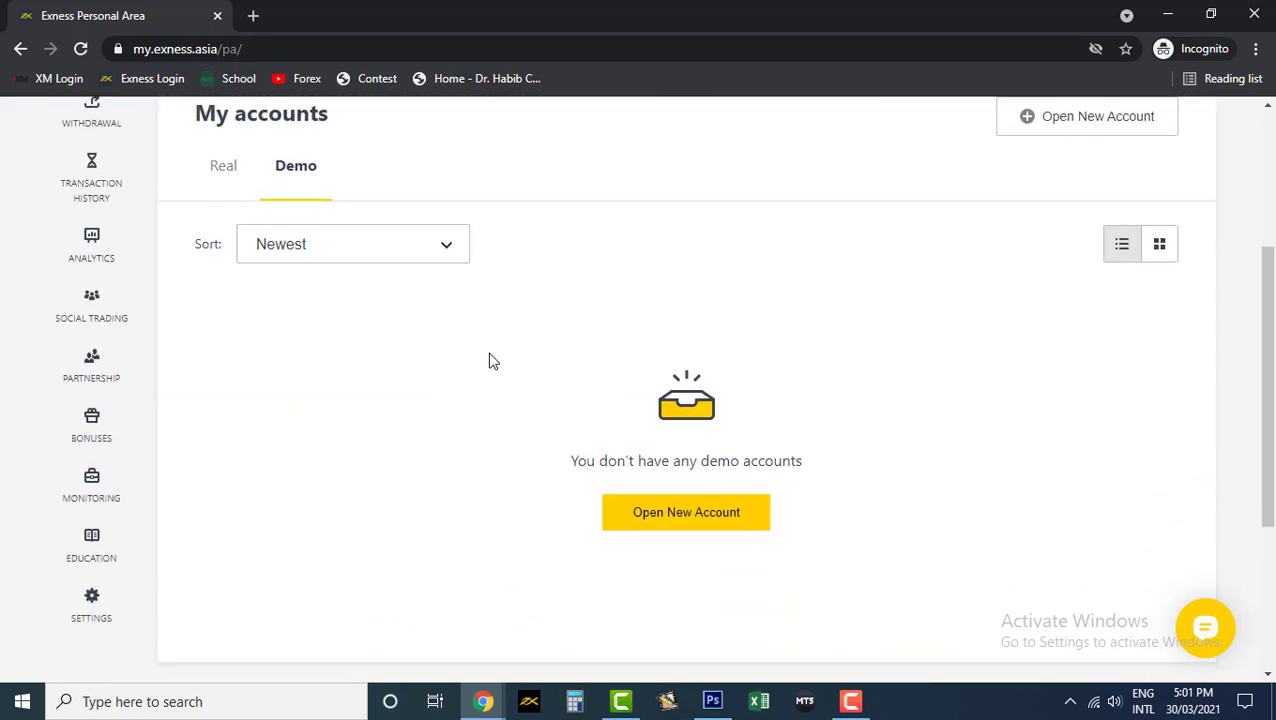
click(658, 526)
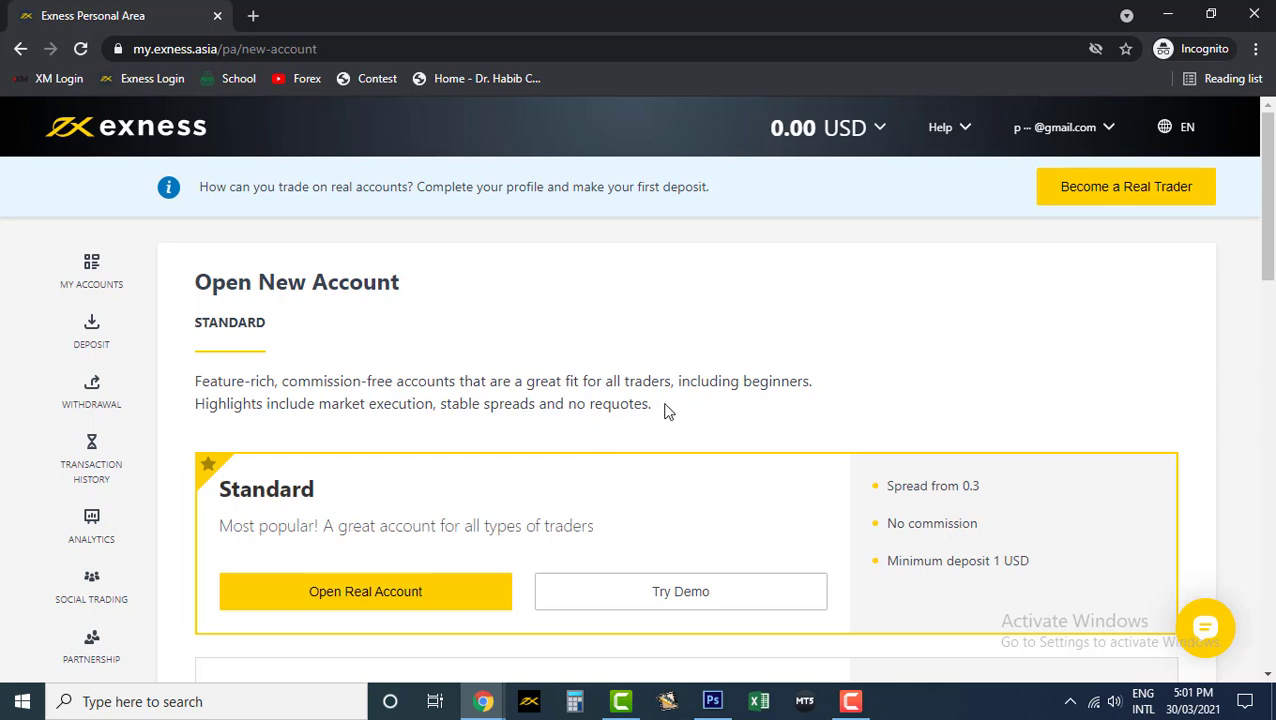
- Scroll through the Standard, Standard Cent, Raw spread, Zero and Pro account types to compare them
scroll(661, 409, down, 1)
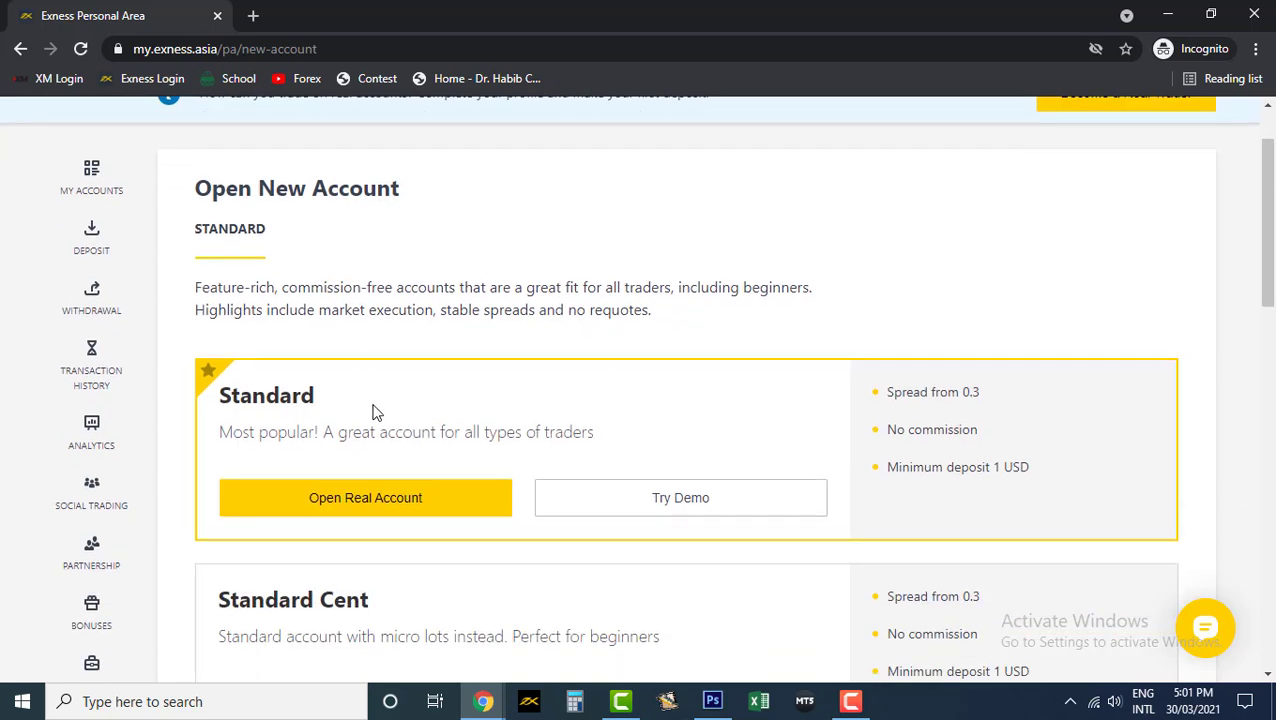
scroll(370, 404, down, 3)
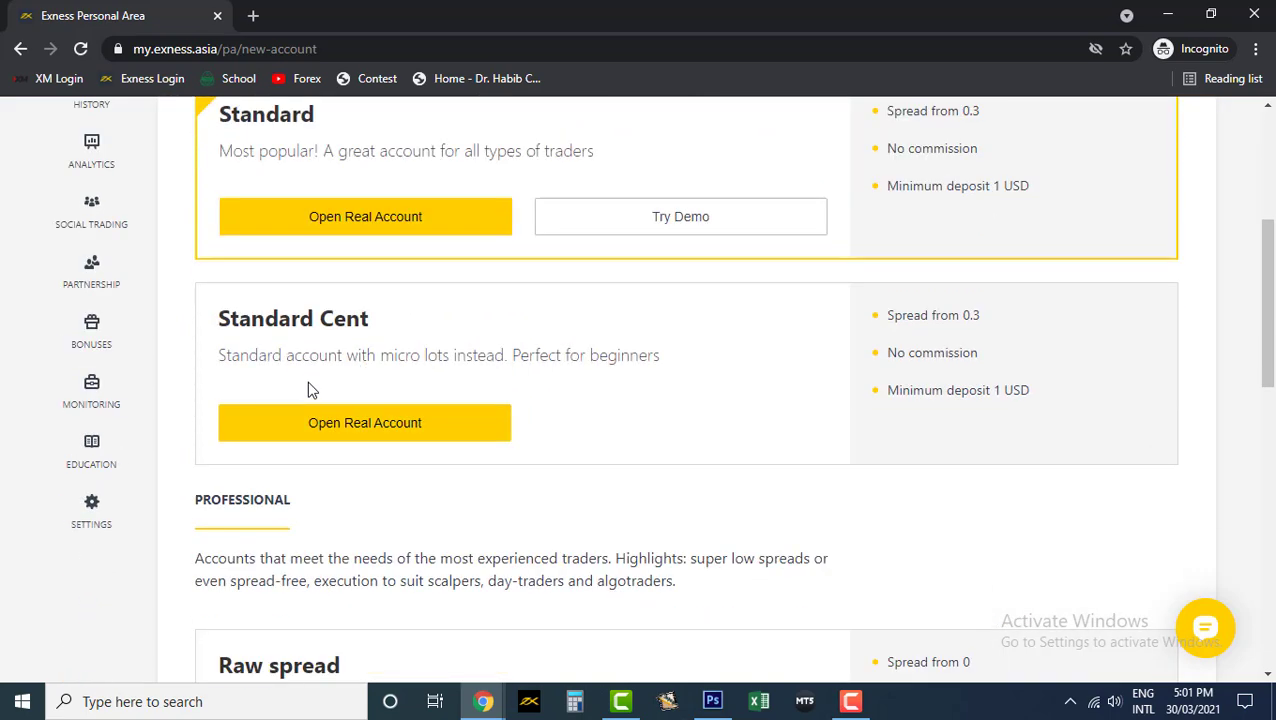
scroll(312, 395, down, 4)
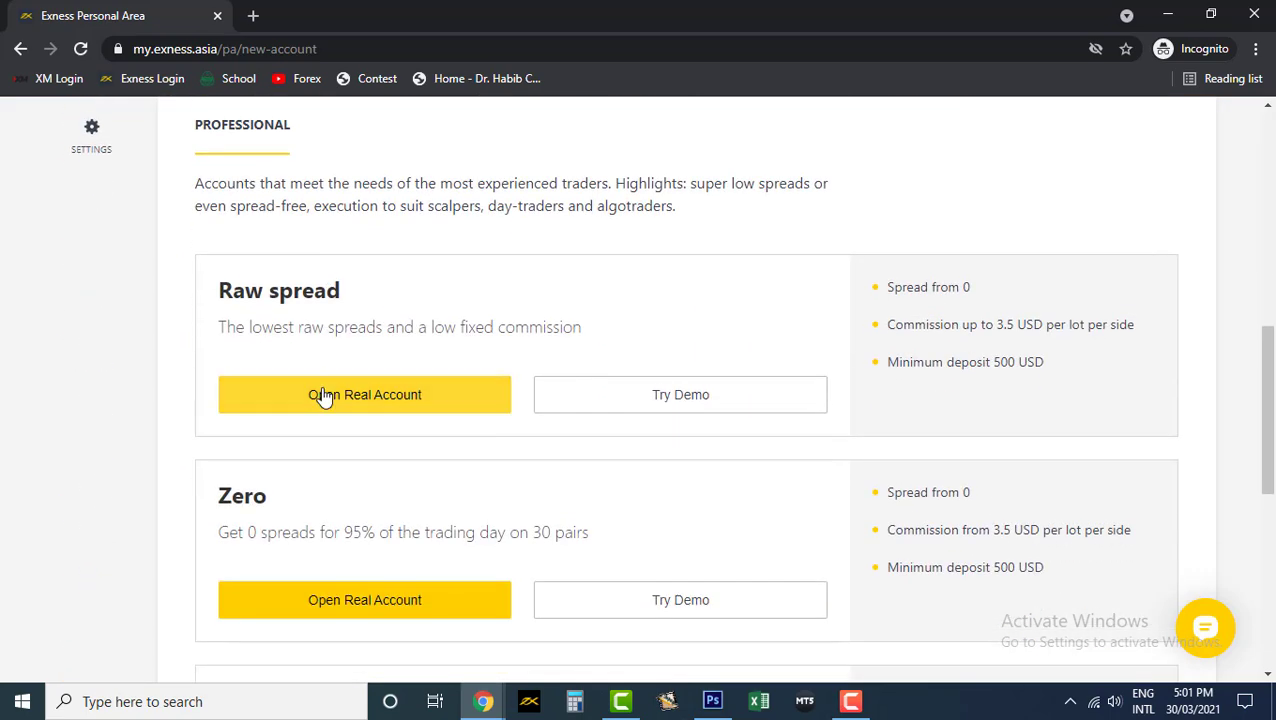
scroll(318, 391, down, 1)
scroll(300, 410, down, 3)
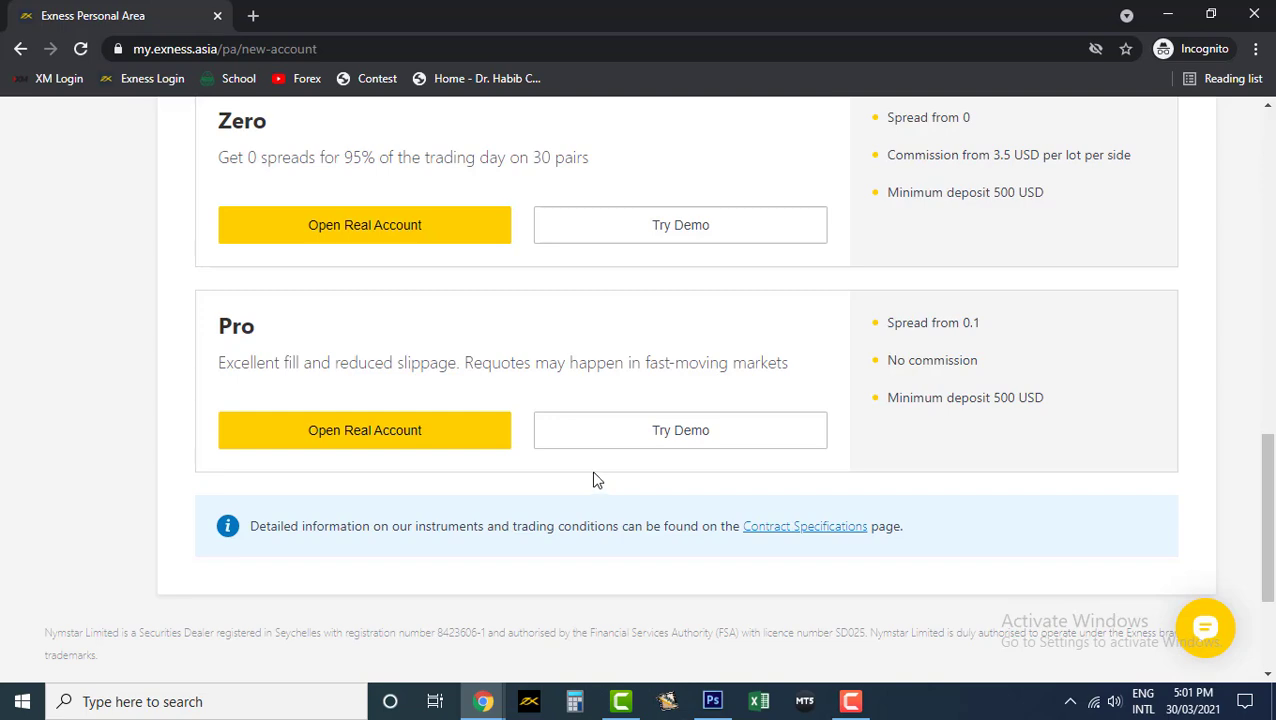
scroll(590, 476, up, 7)
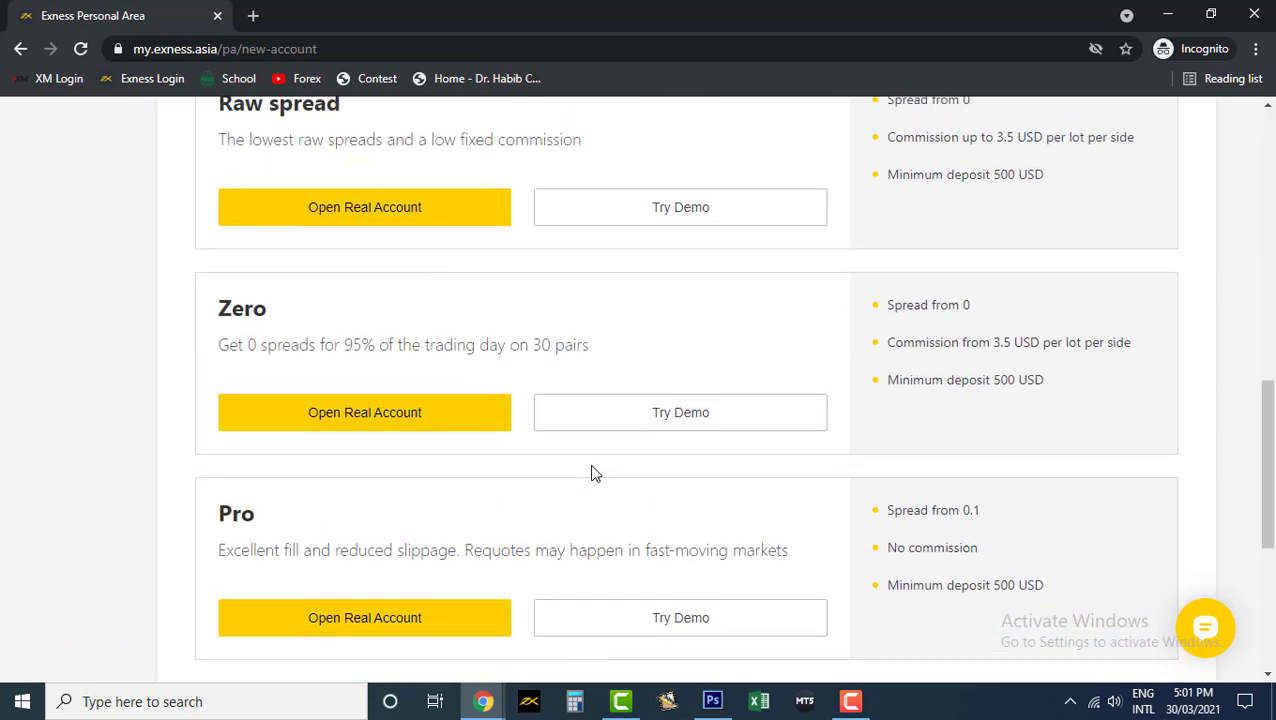
scroll(560, 470, up, 4)
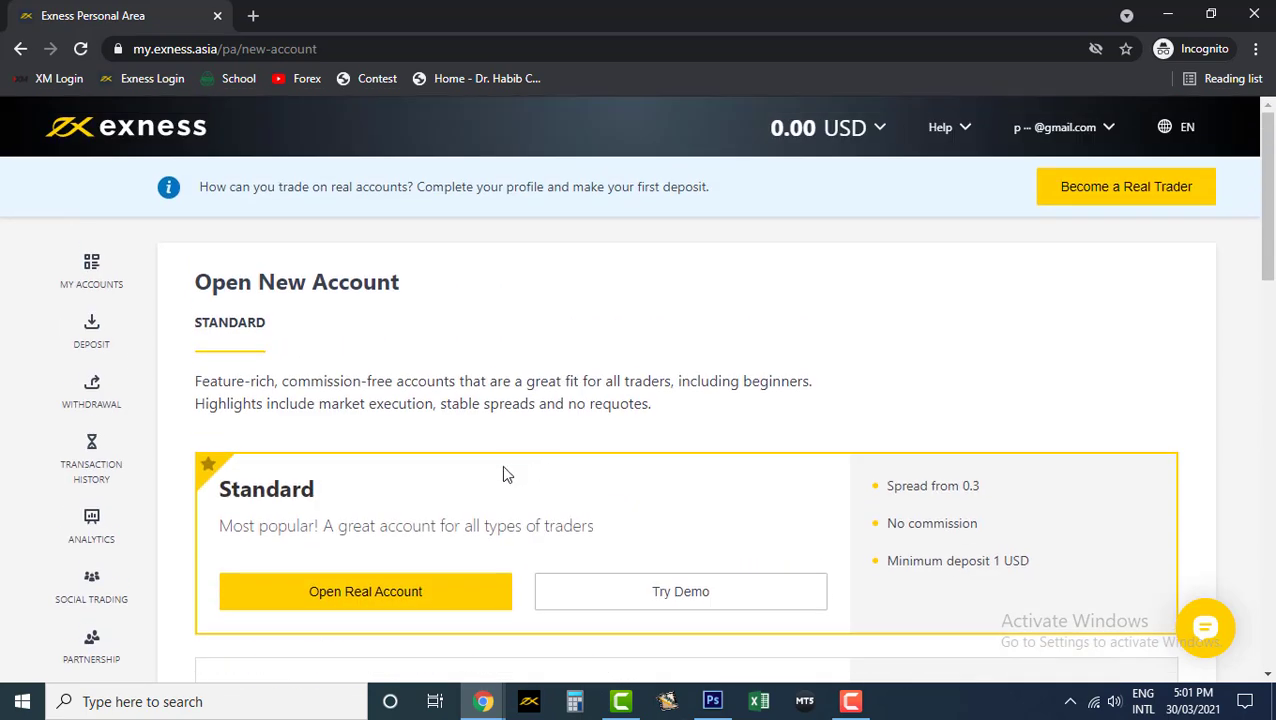
scroll(963, 407, down, 2)
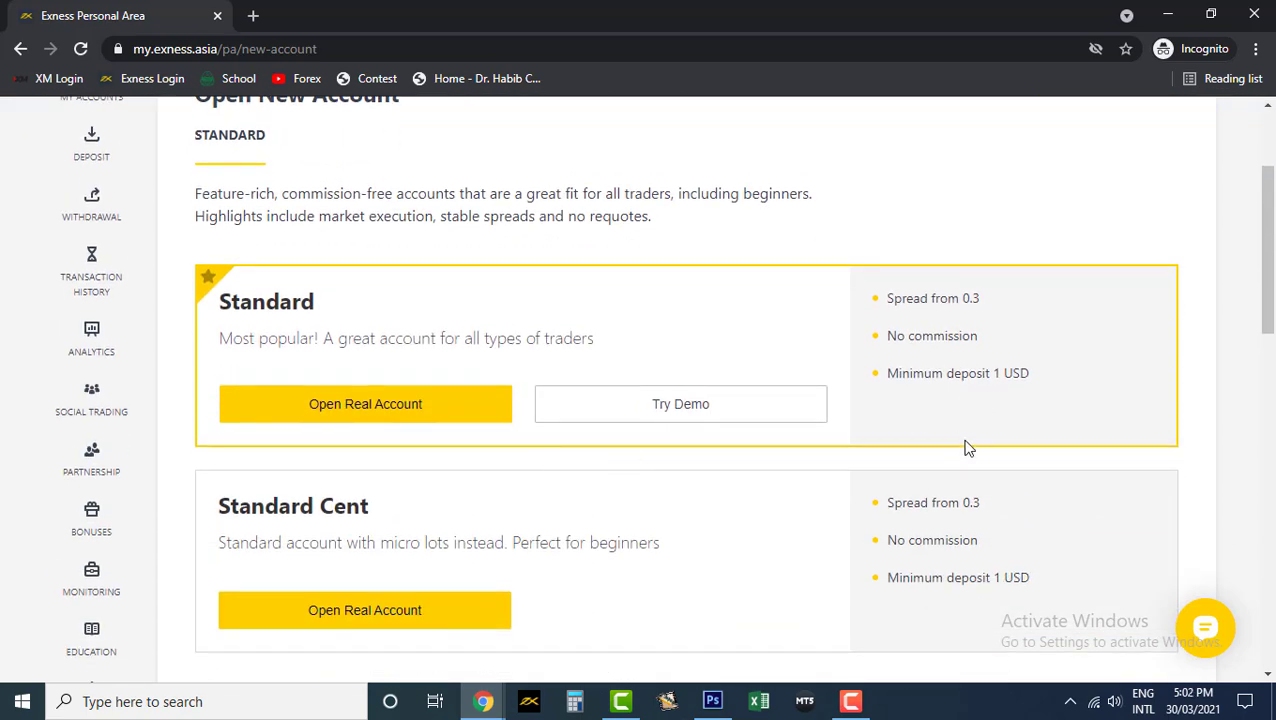
scroll(940, 445, down, 5)
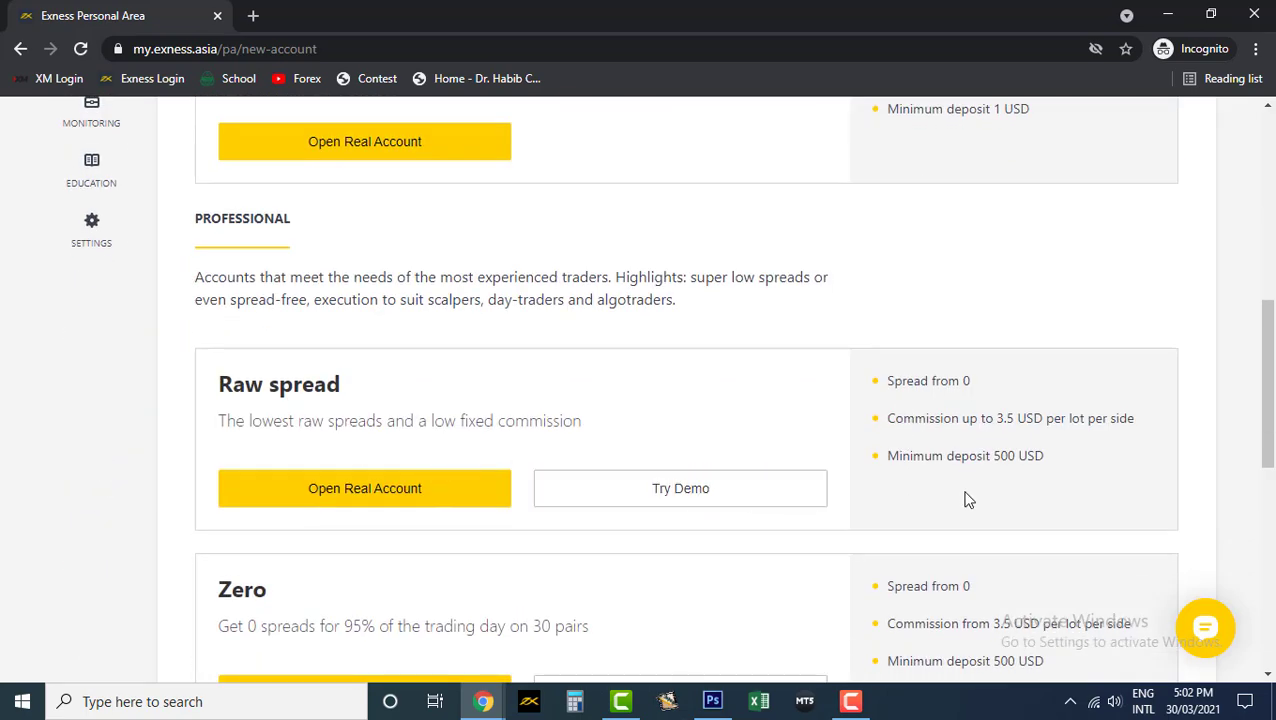
scroll(963, 497, up, 5)
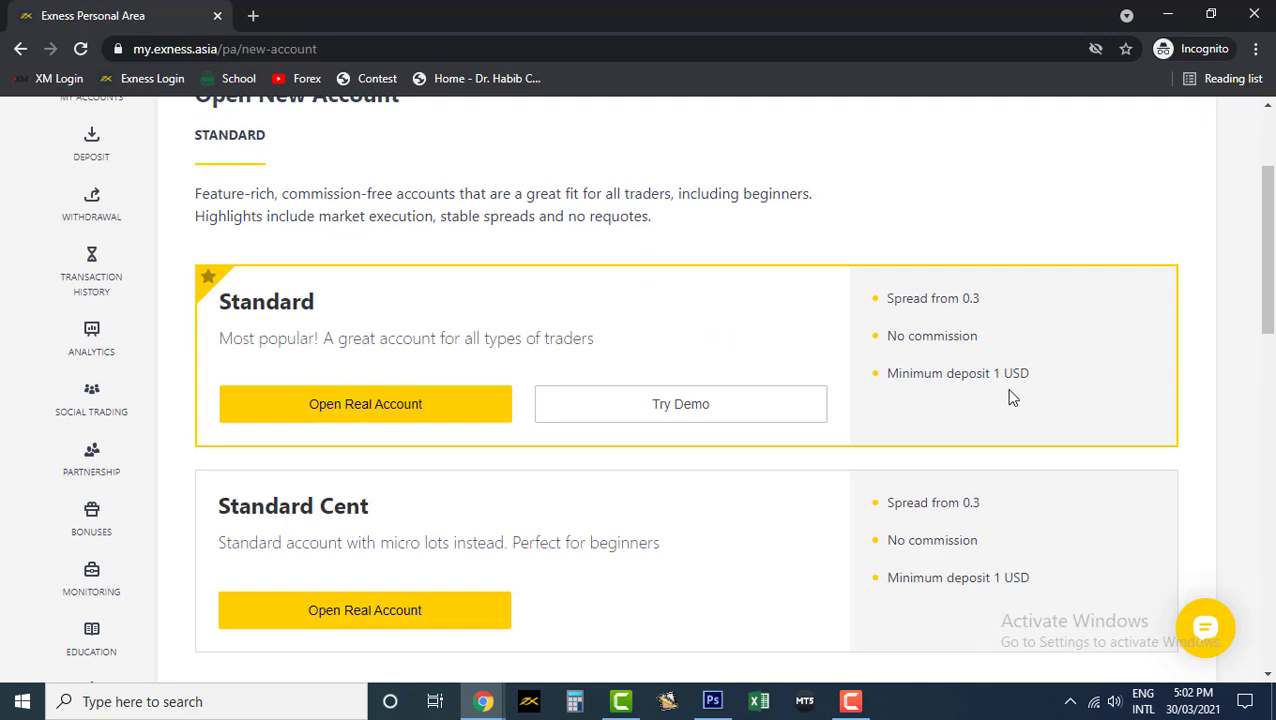
- Start a Standard MT5 demo account and set its max leverage to 1:600
click(659, 411)
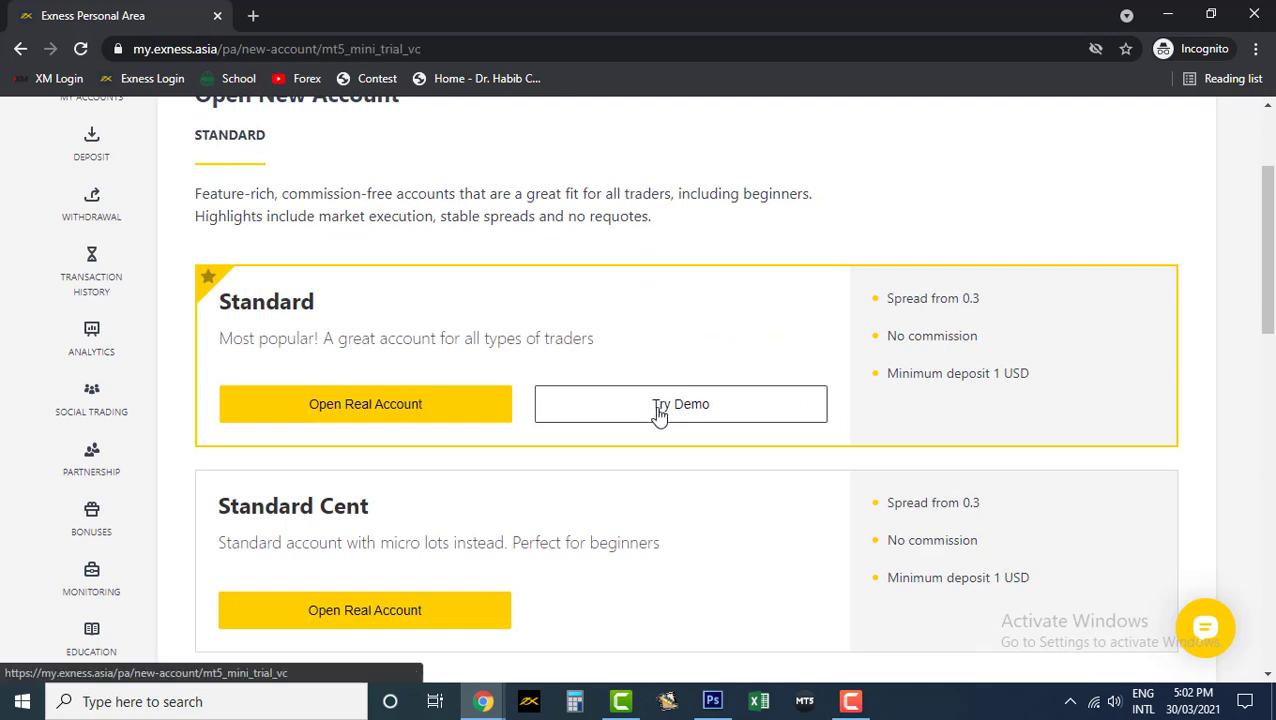
scroll(588, 416, down, 2)
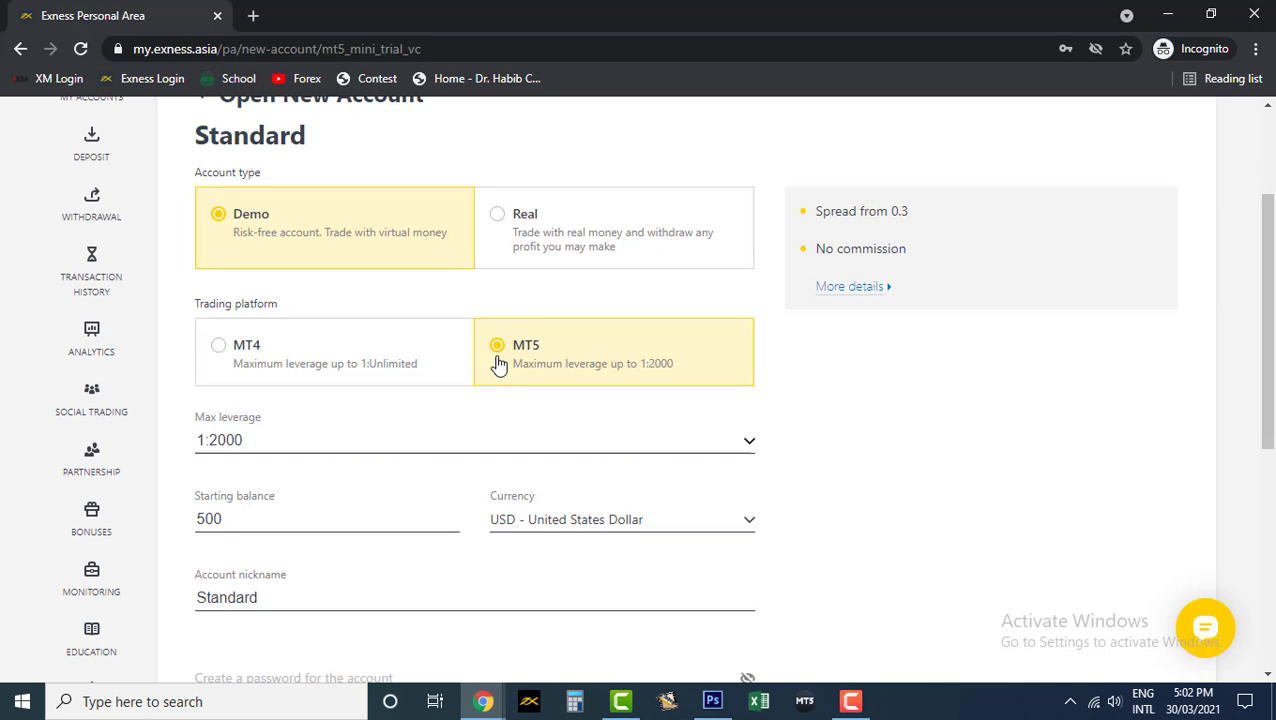
click(252, 440)
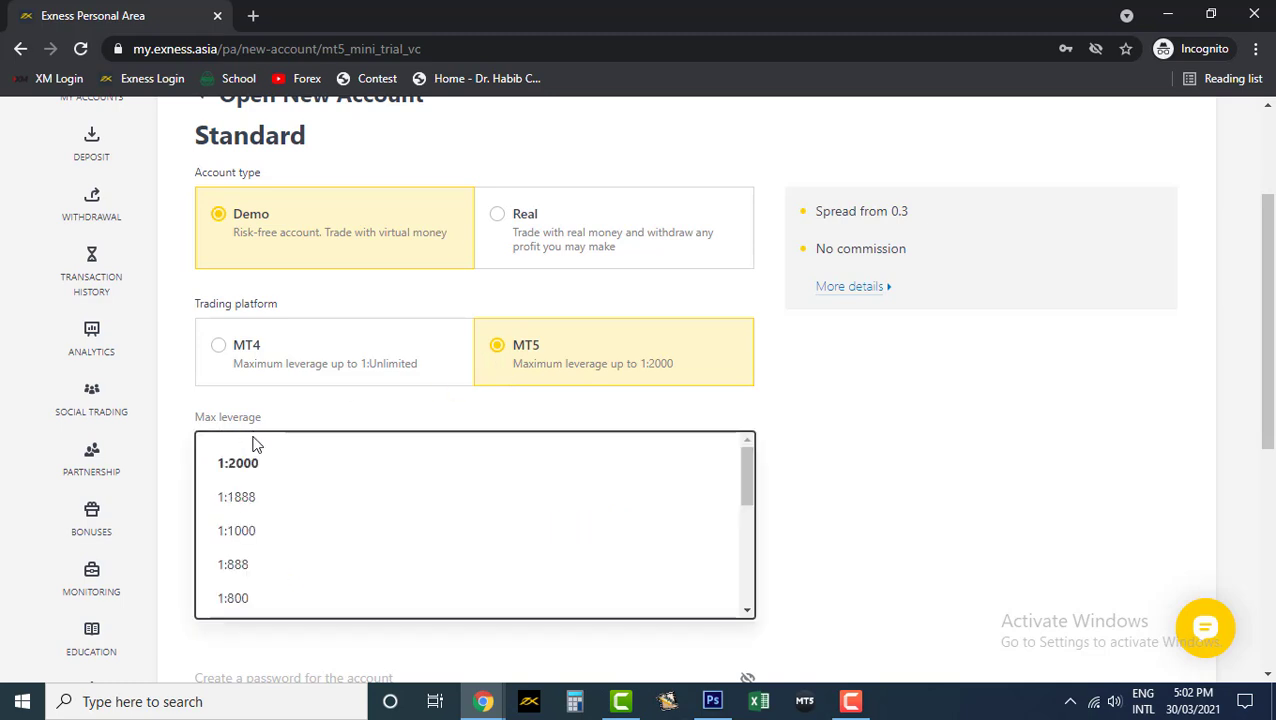
scroll(310, 565, down, 3)
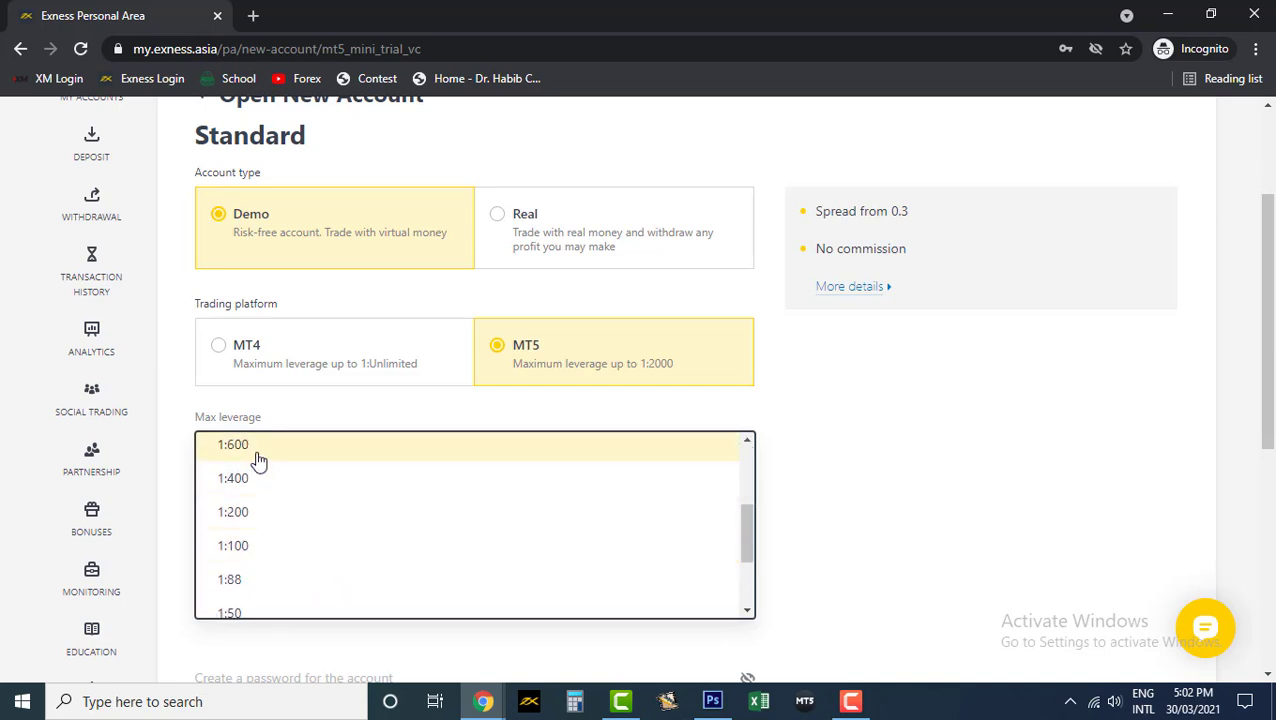
click(253, 452)
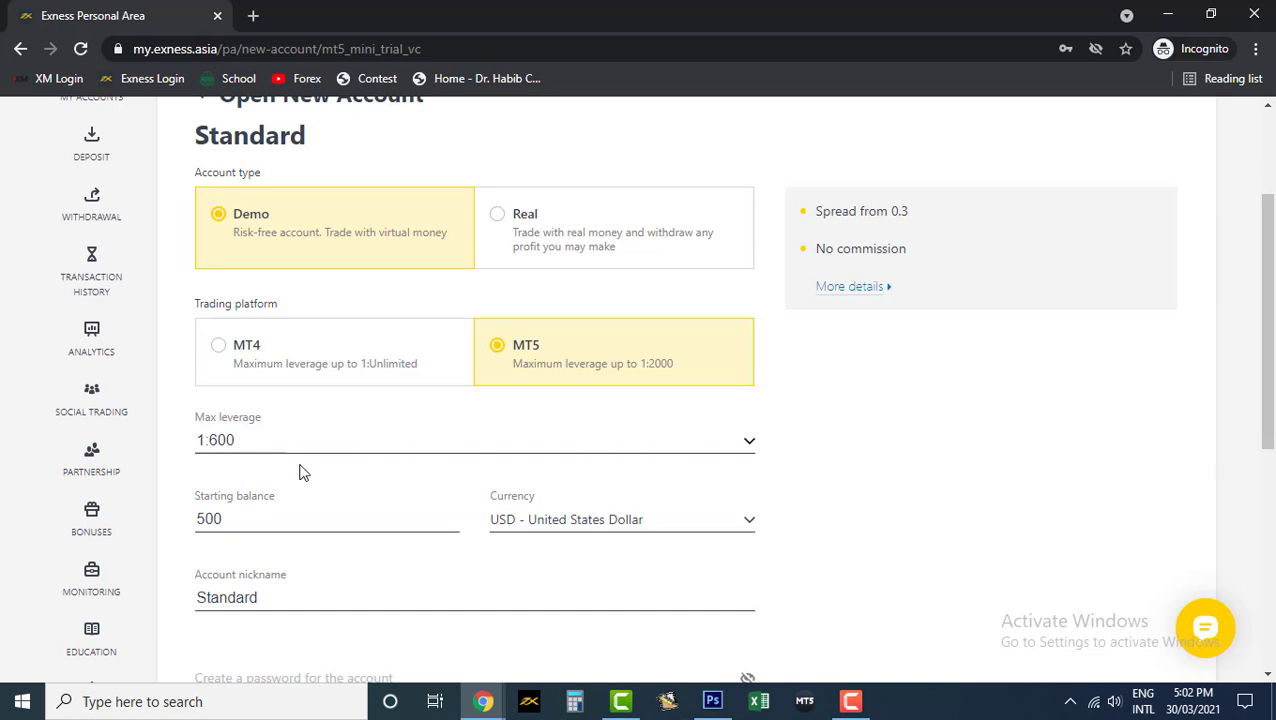
scroll(300, 470, down, 1)
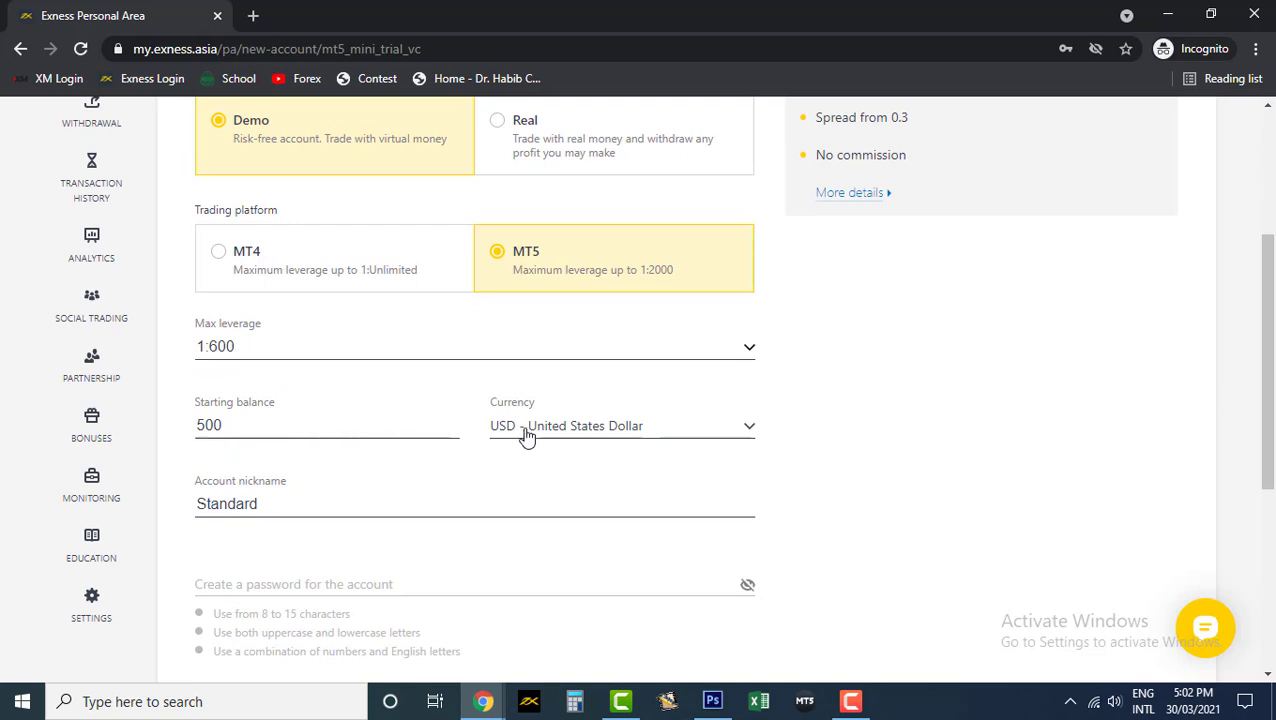
- Set the demo account currency to PKR - Pakistani Rupee
click(527, 438)
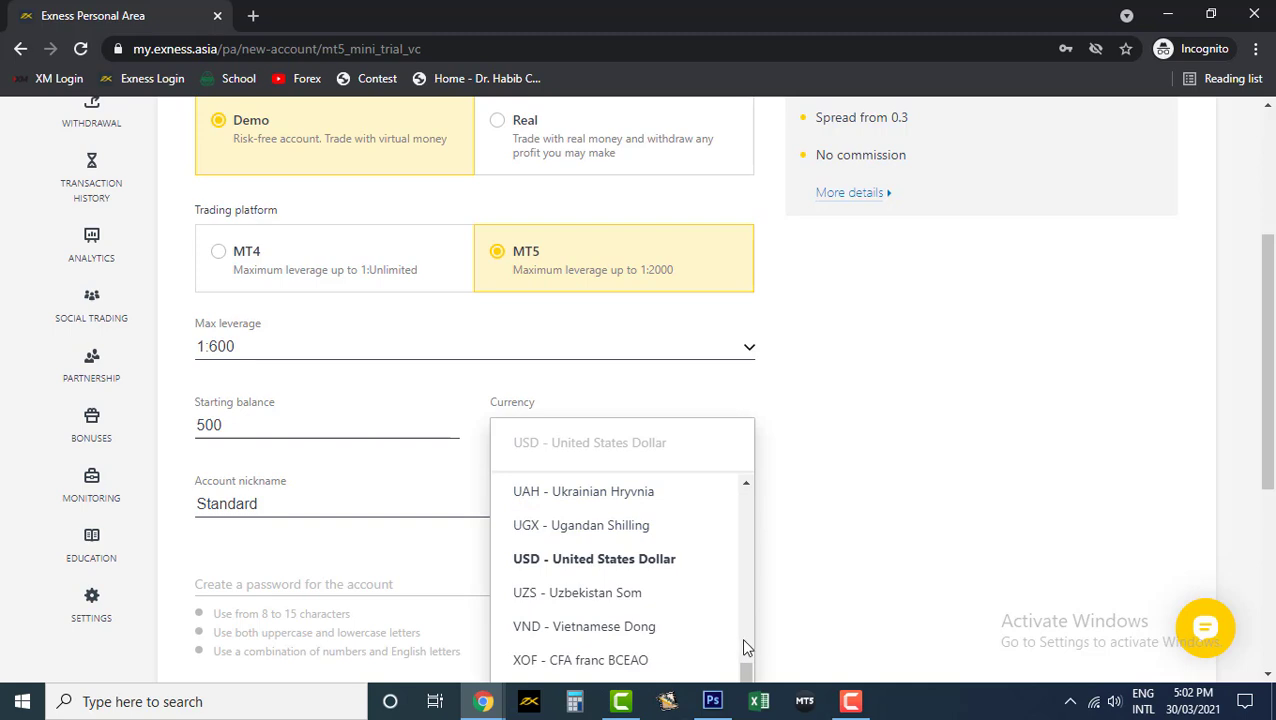
scroll(745, 648, down, 3)
scroll(655, 425, up, 1)
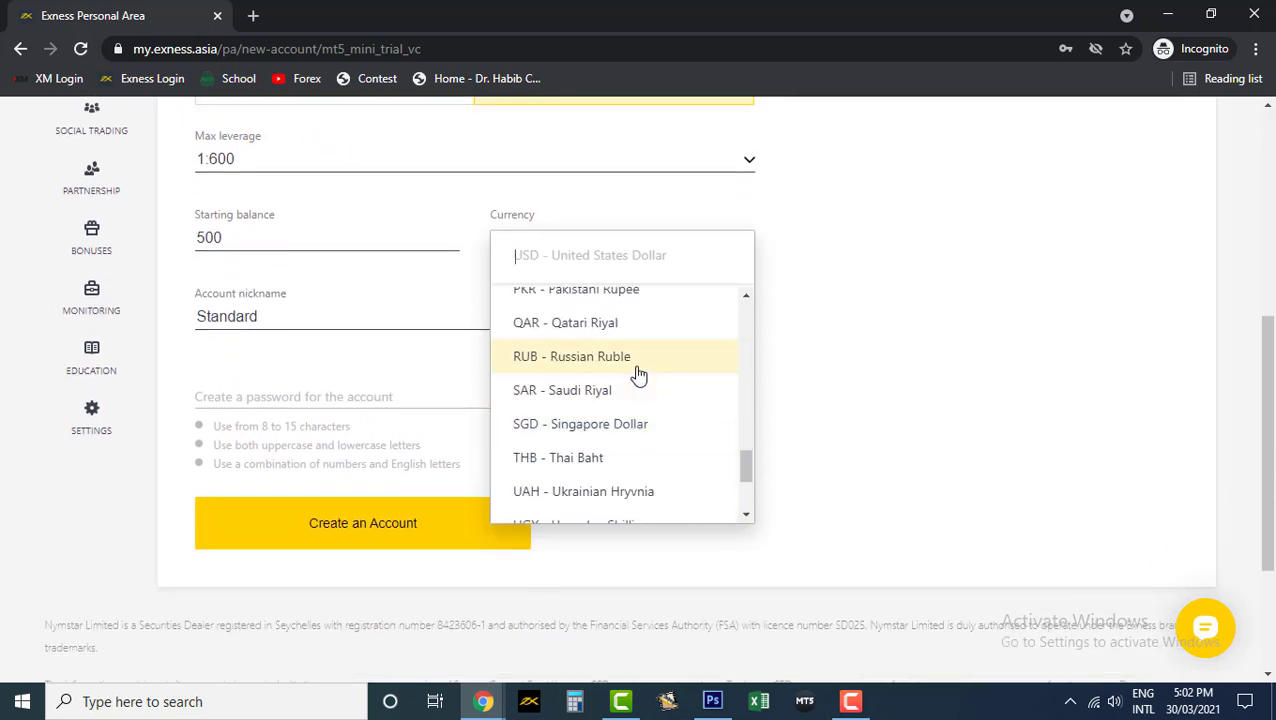
text(pk)
click(621, 307)
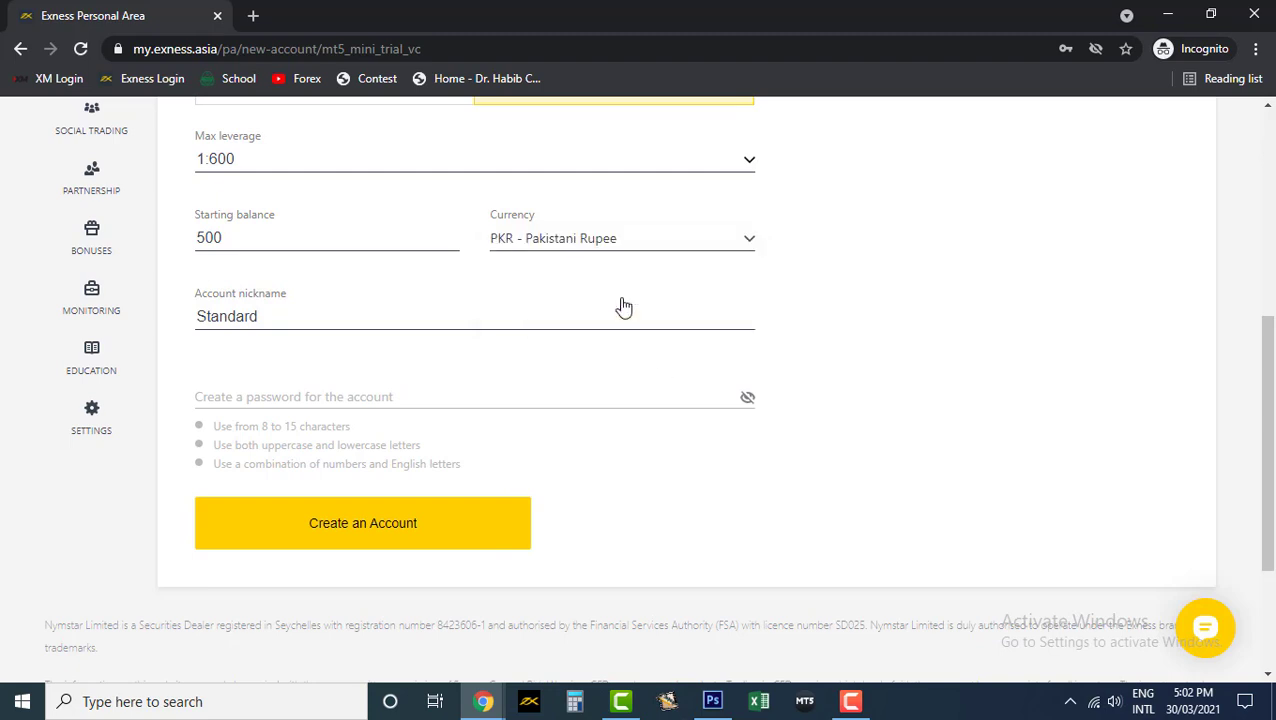
- Change the starting balance from 500 to 100000
scroll(560, 375, up, 1)
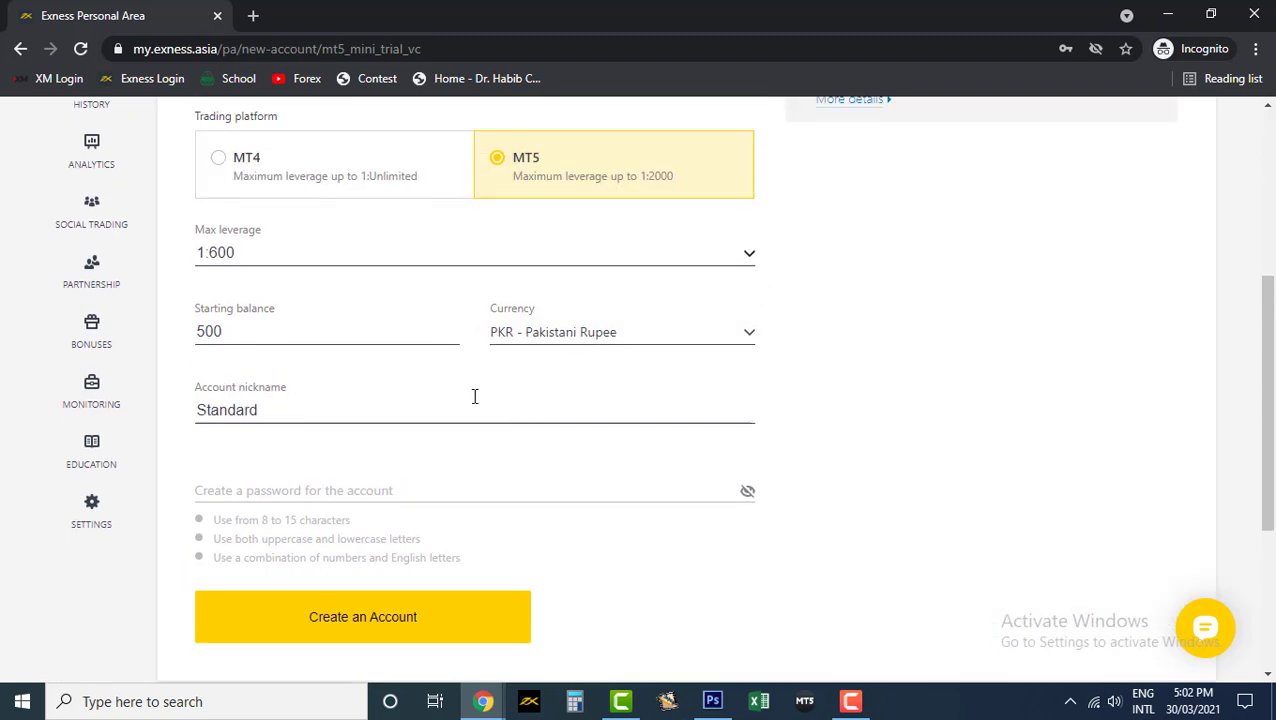
scroll(330, 410, up, 1)
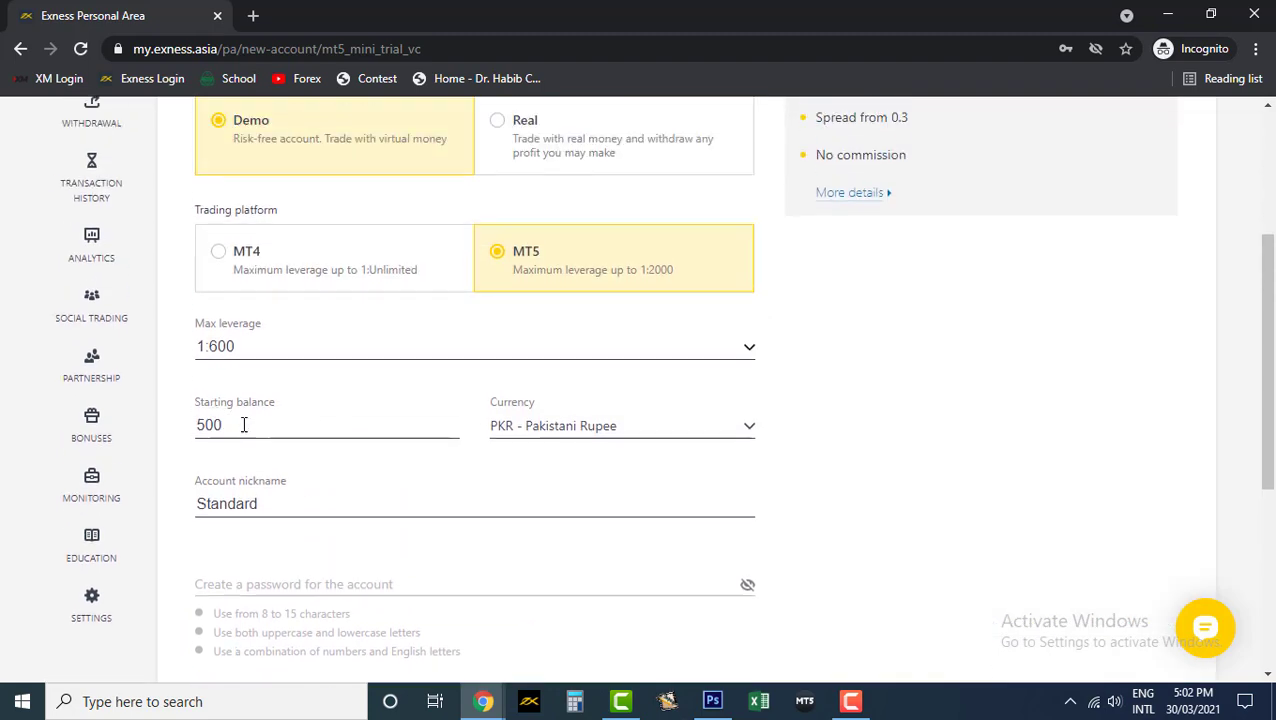
drag(243, 426, 180, 433)
text(300000)
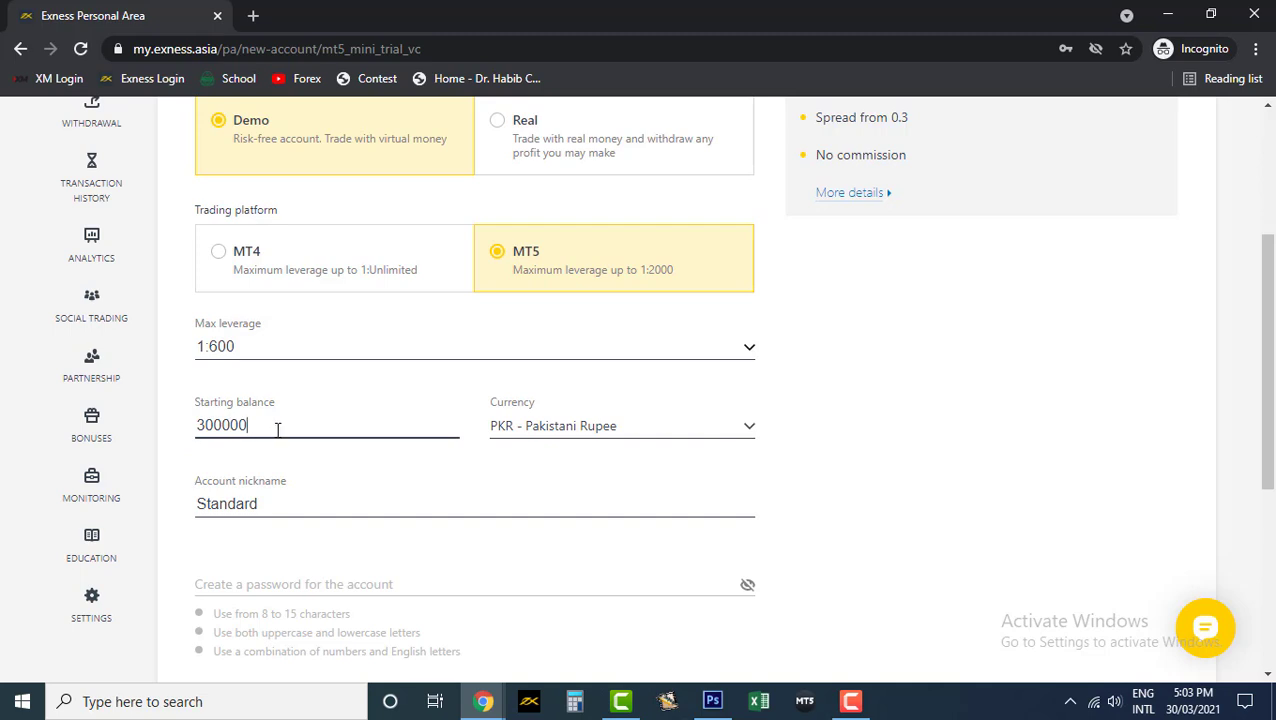
drag(276, 427, 198, 425)
text(000)
- Enter an account password and create the demo account
scroll(263, 425, down, 1)
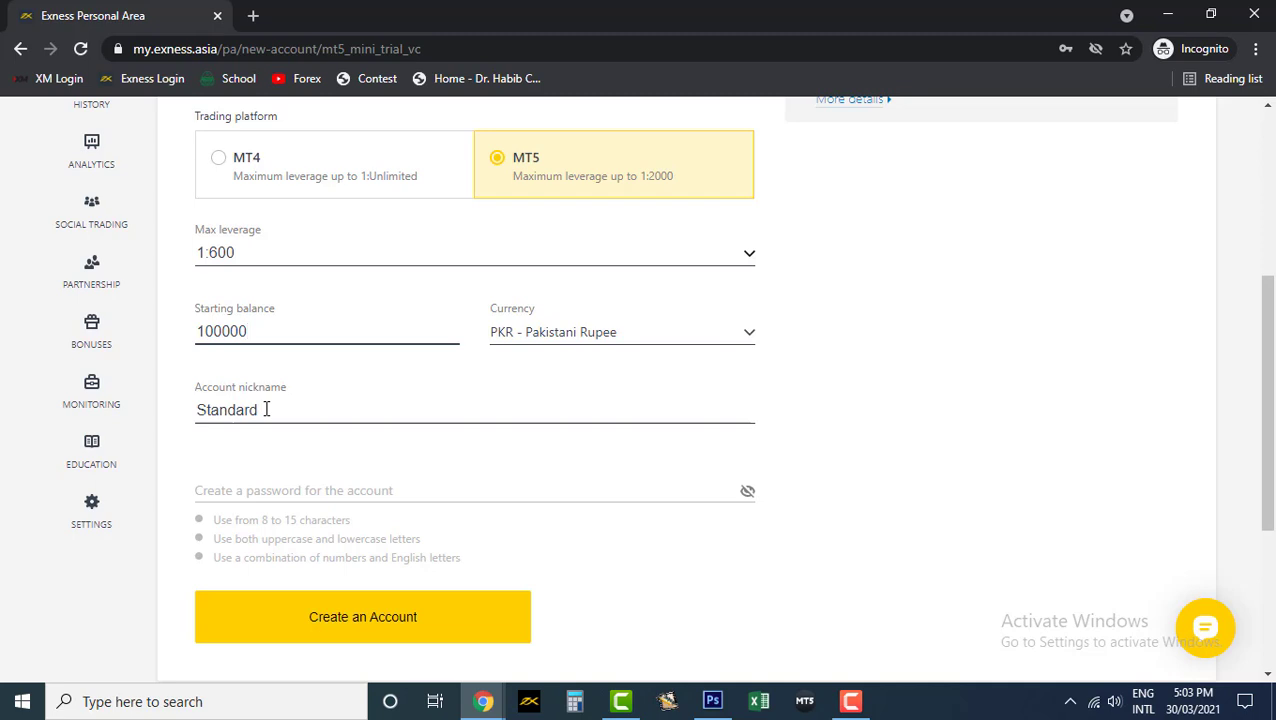
click(226, 489)
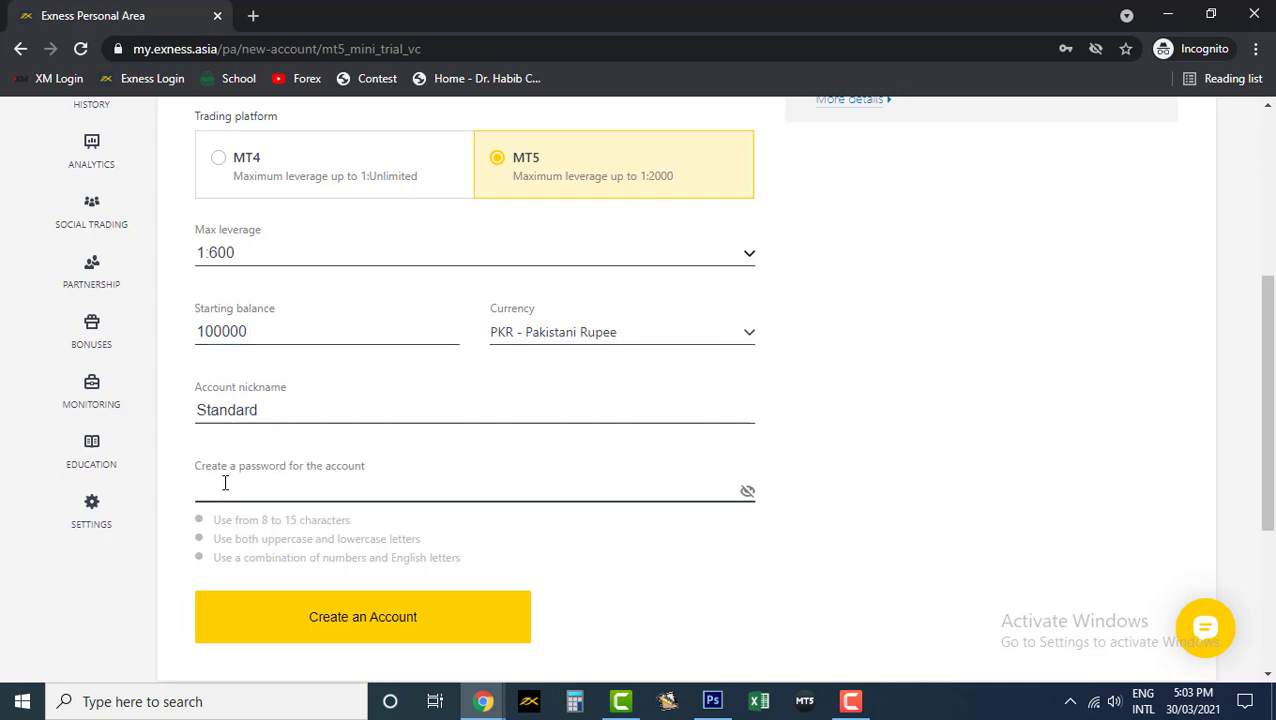
text(Password)
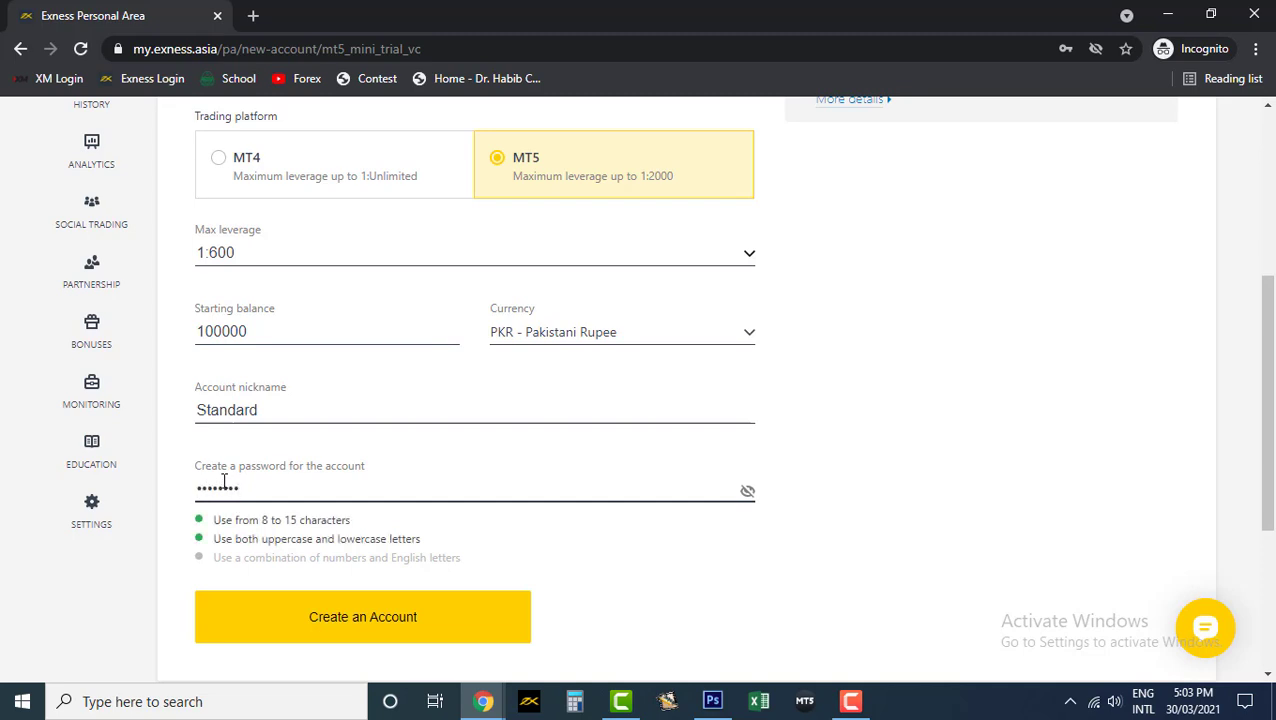
text(12)
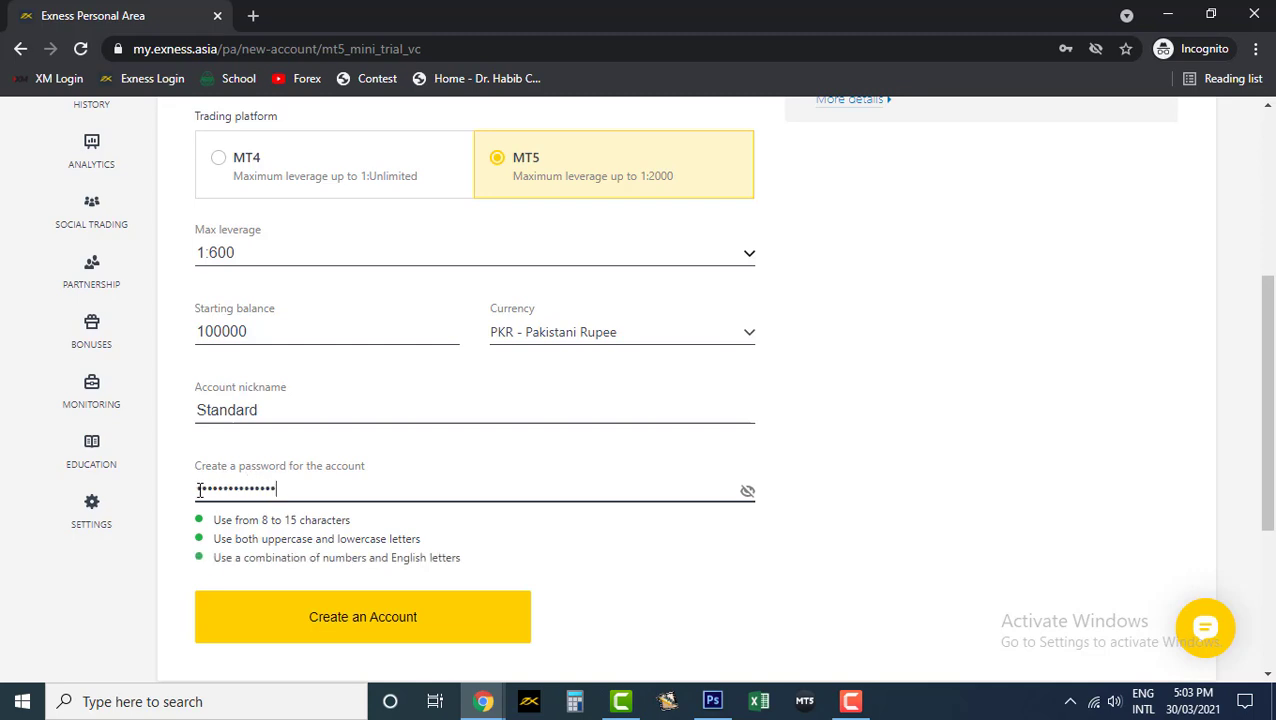
key(shift+Left)
key(shift+Left)
key(shift+Left)
key(ctrl+a)
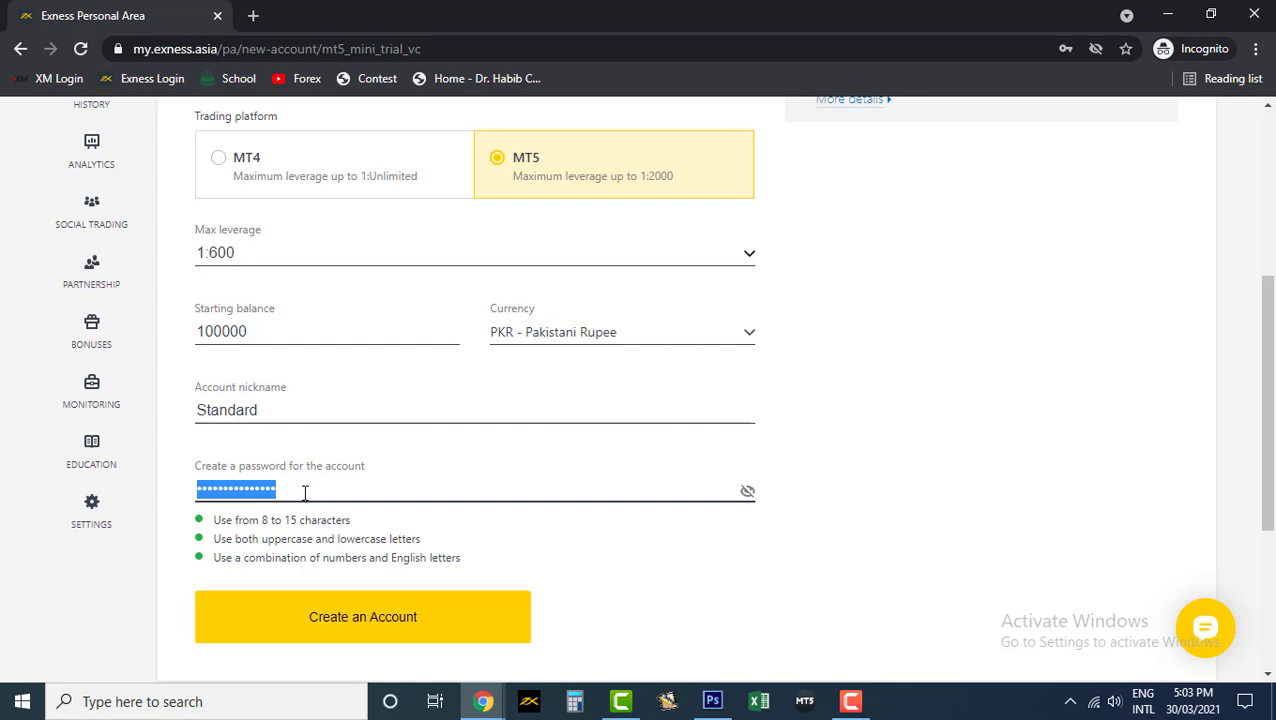
click(415, 627)
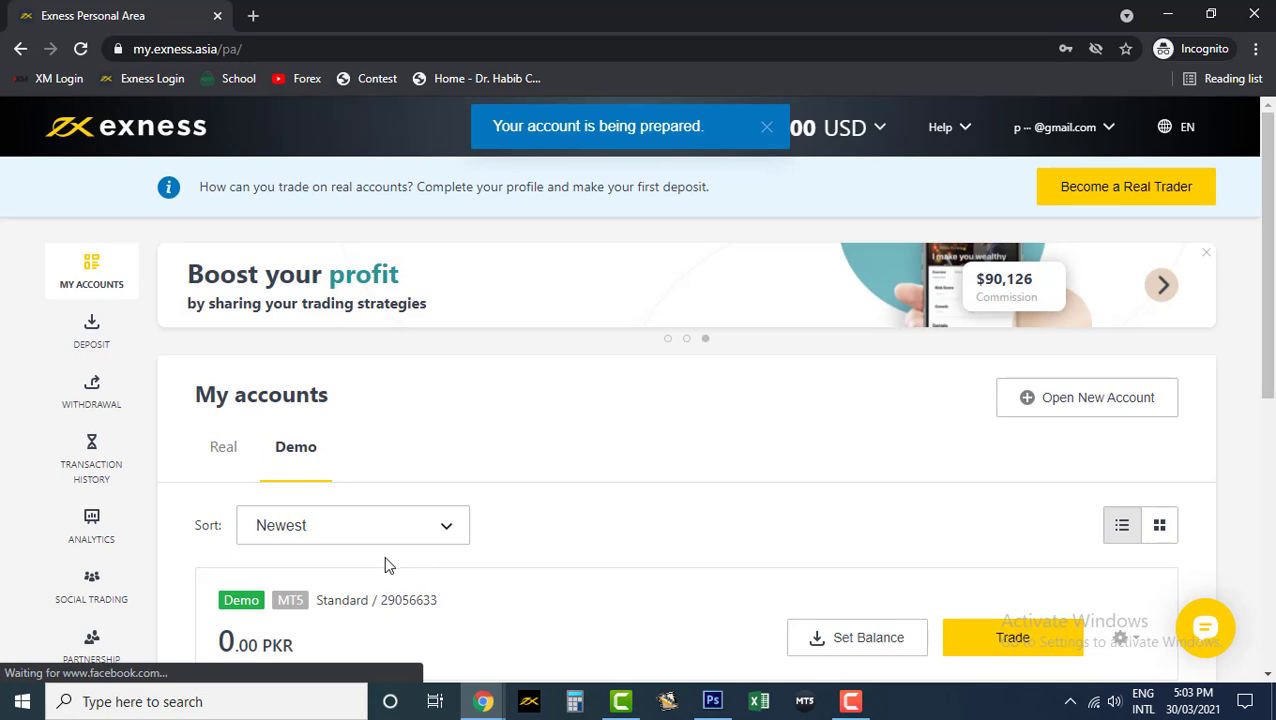
scroll(528, 400, down, 2)
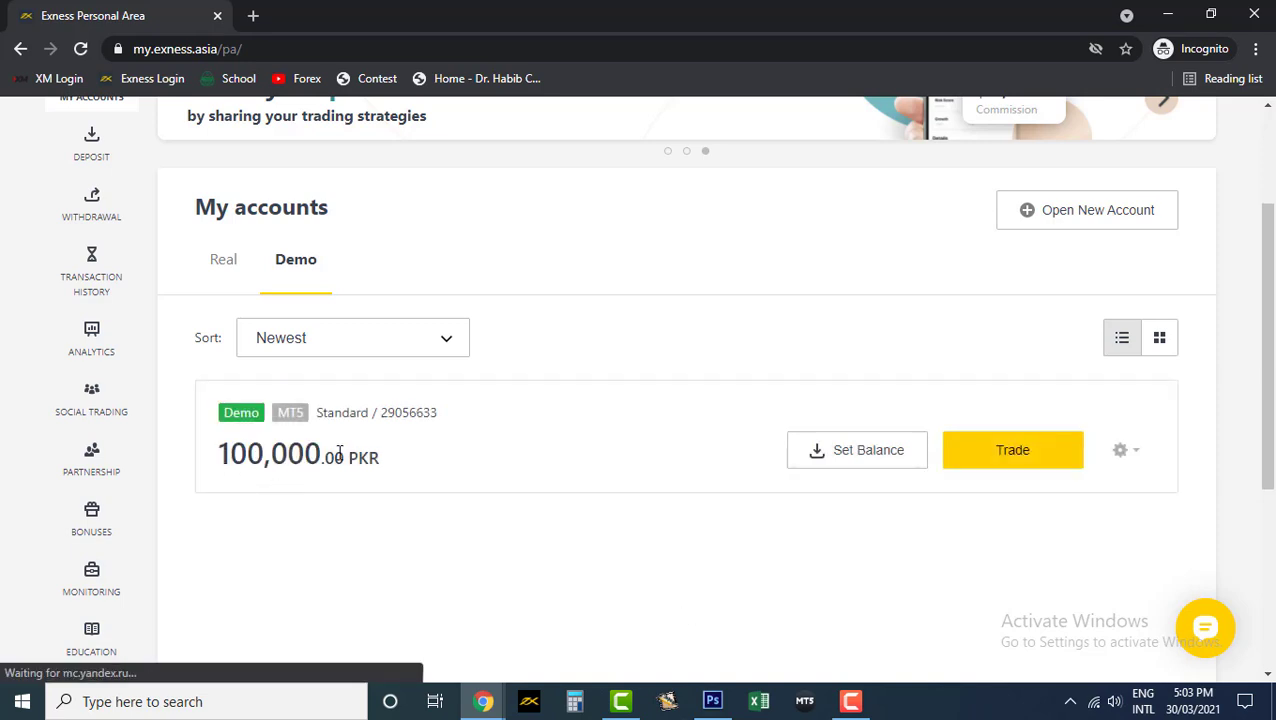
click(868, 453)
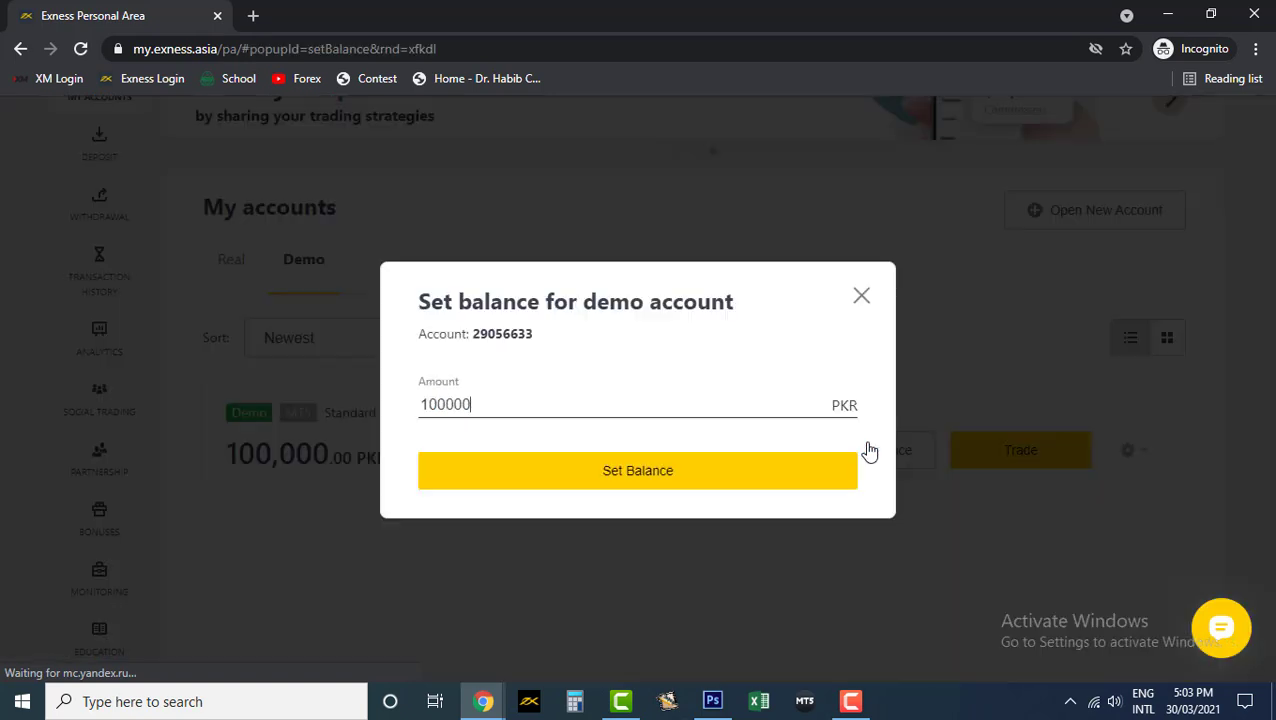
click(473, 414)
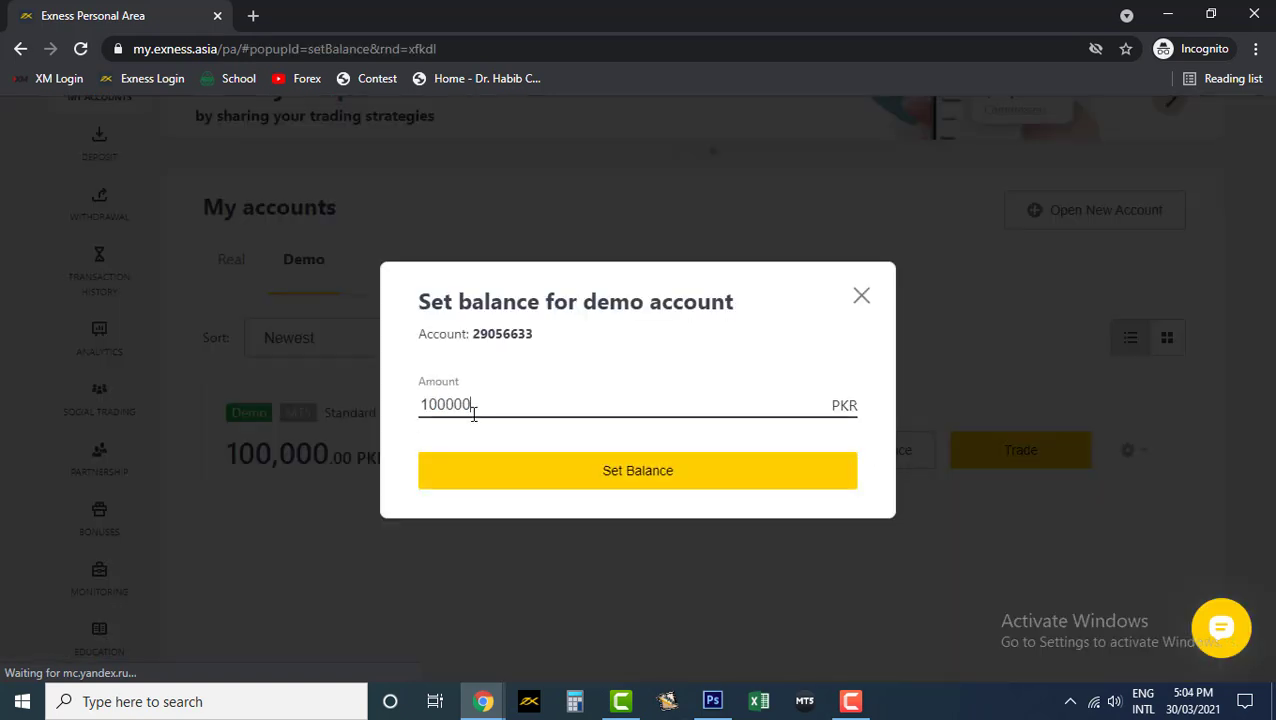
click(864, 298)
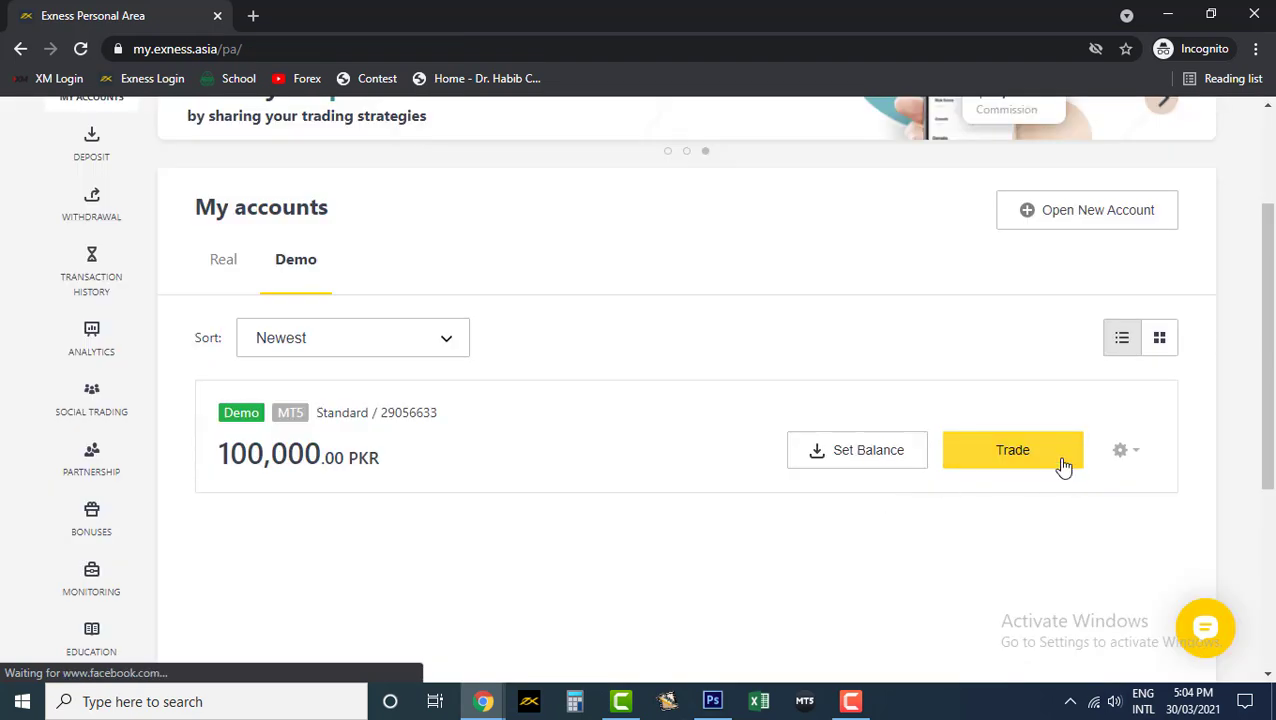
- View the demo's account information: Standard nickname, 1:600 leverage and 100,000.00 PKR free margin
click(1125, 455)
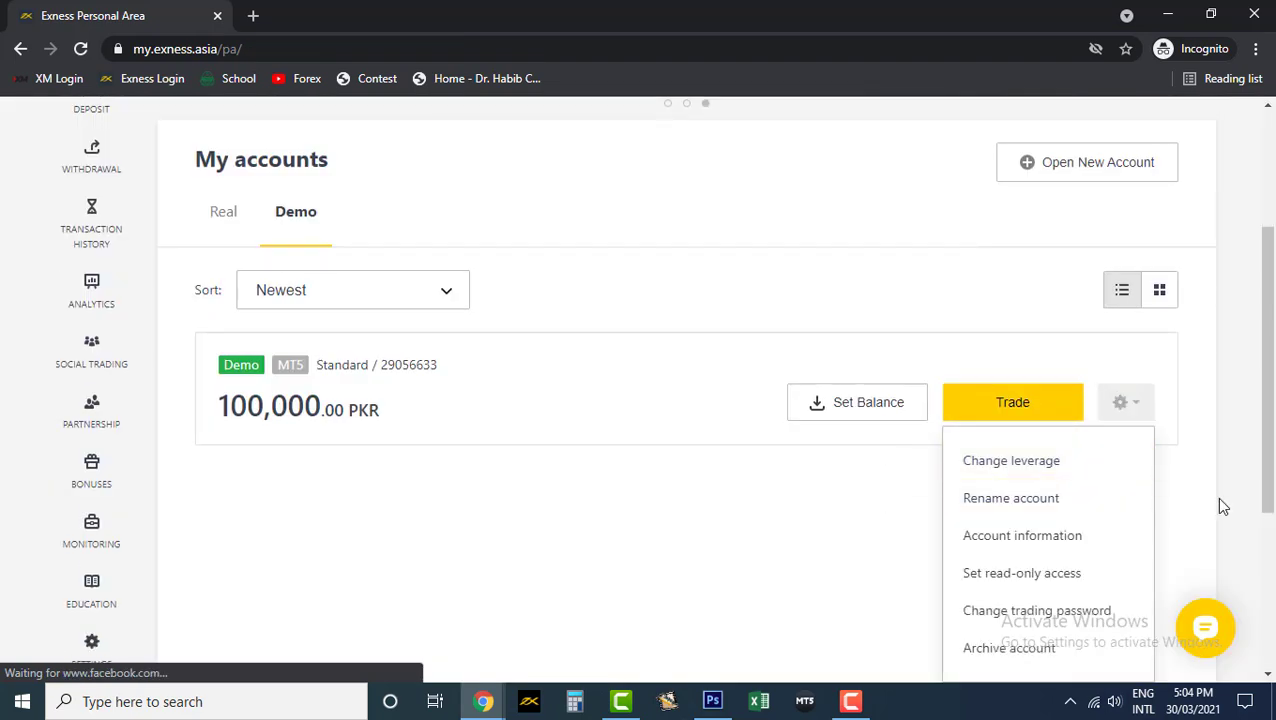
scroll(1218, 505, down, 1)
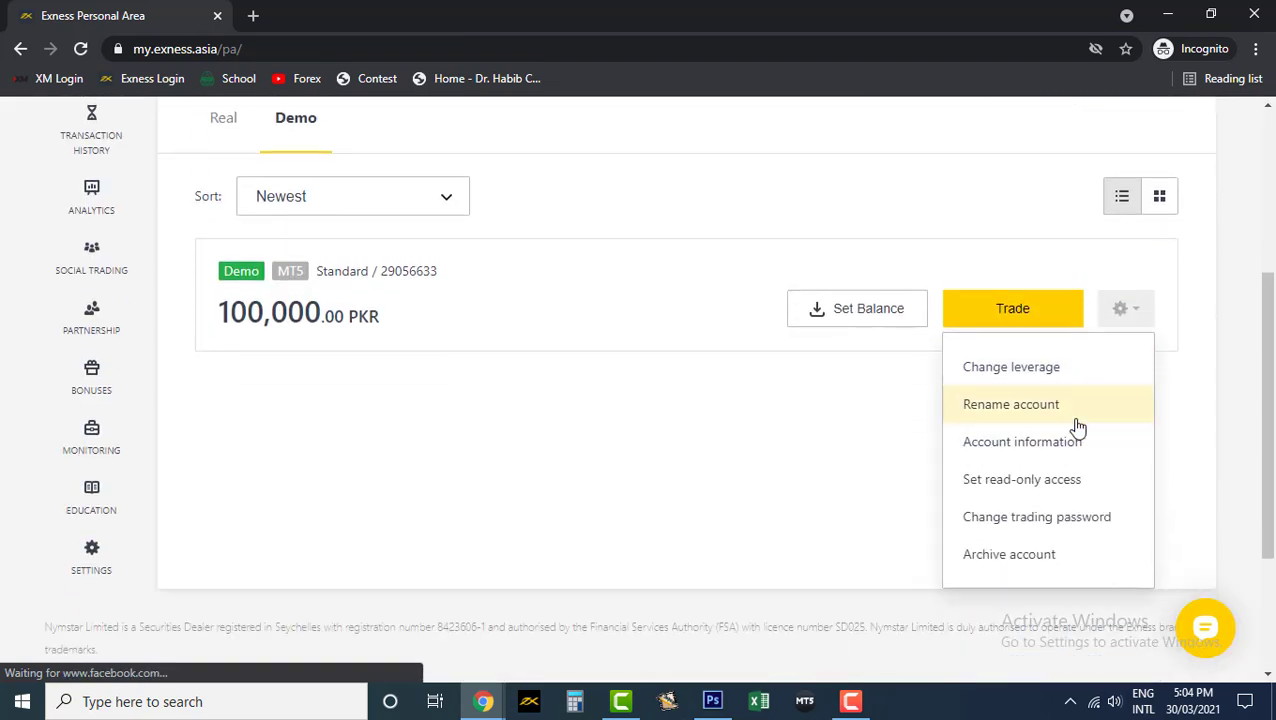
click(1022, 443)
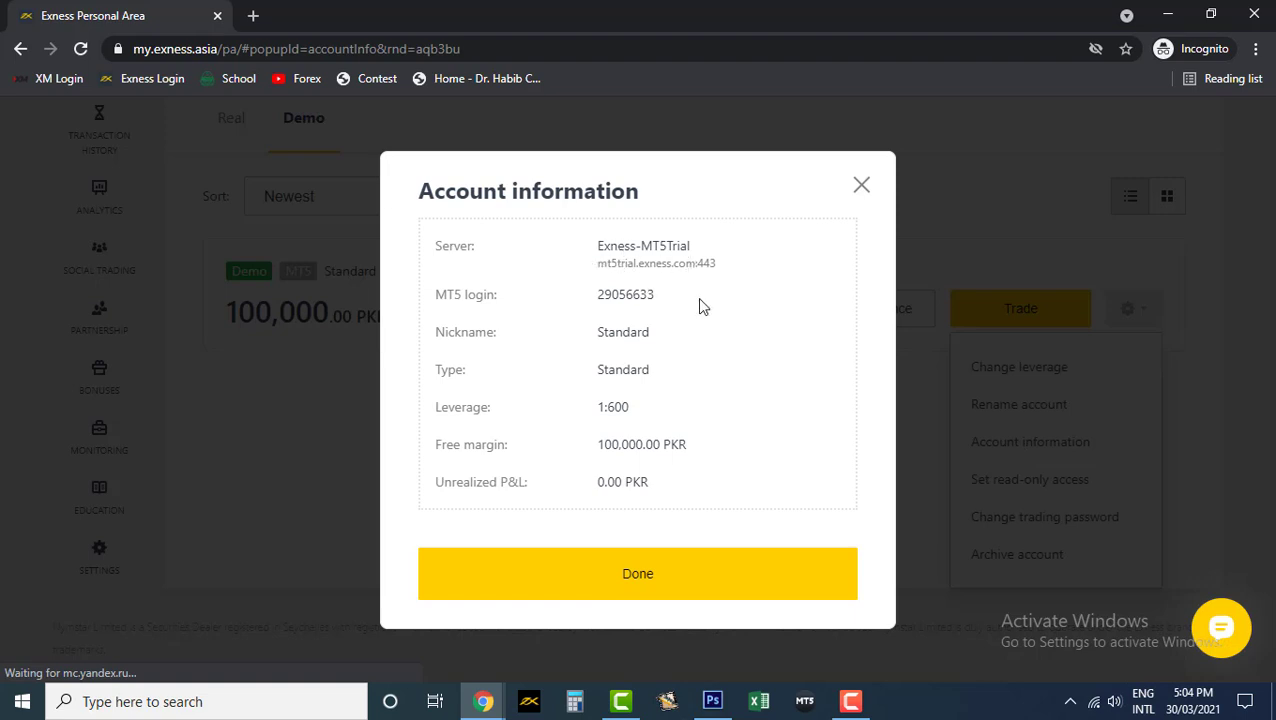
drag(662, 297, 595, 304)
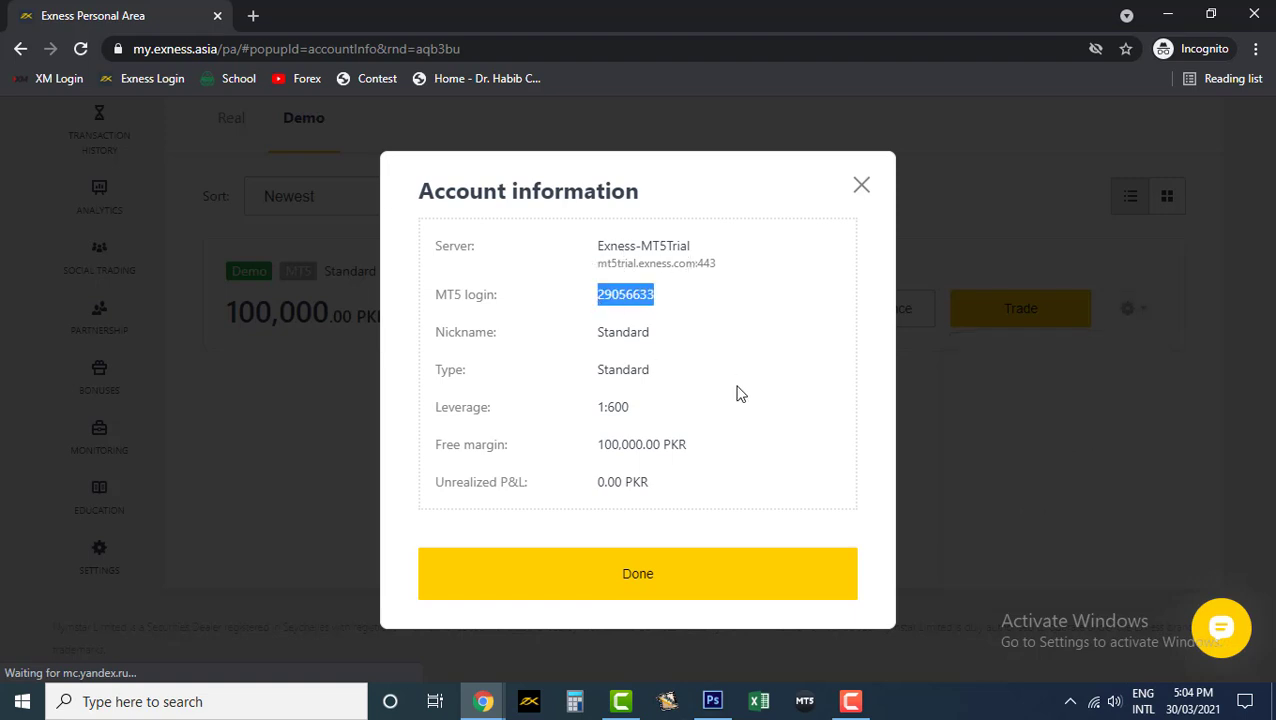
drag(652, 407, 570, 419)
drag(673, 335, 598, 339)
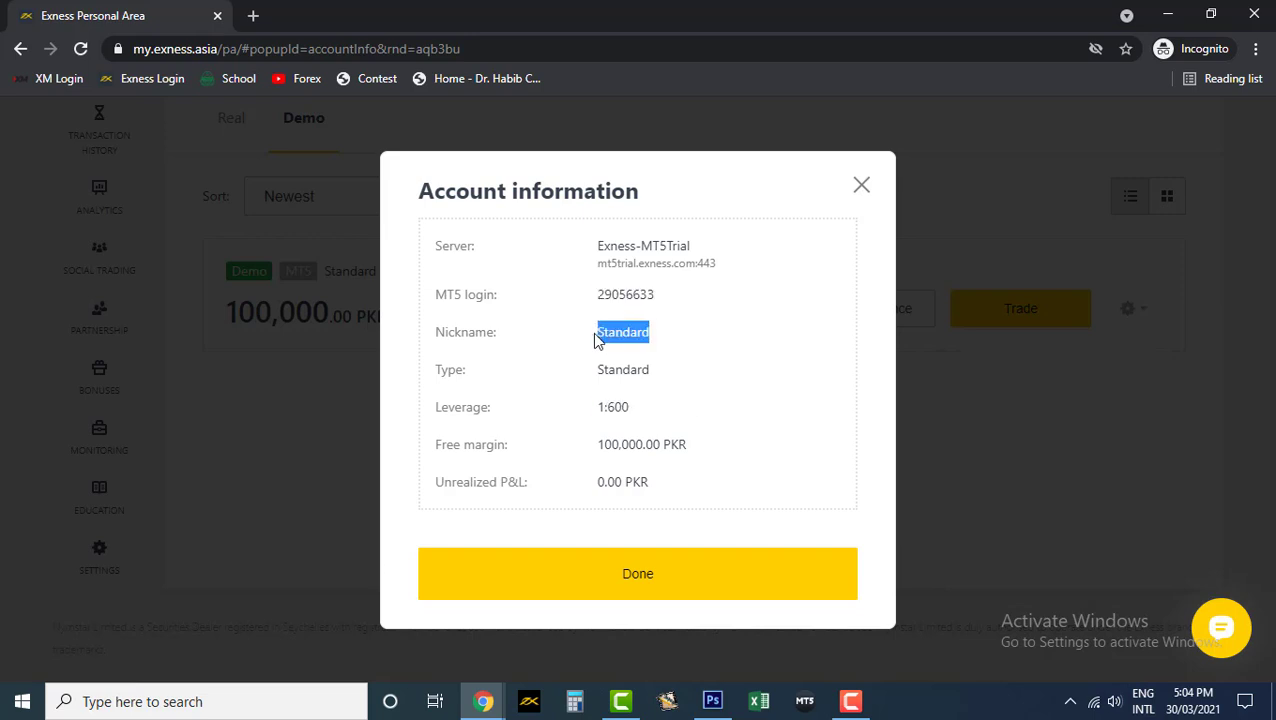
drag(722, 458, 604, 447)
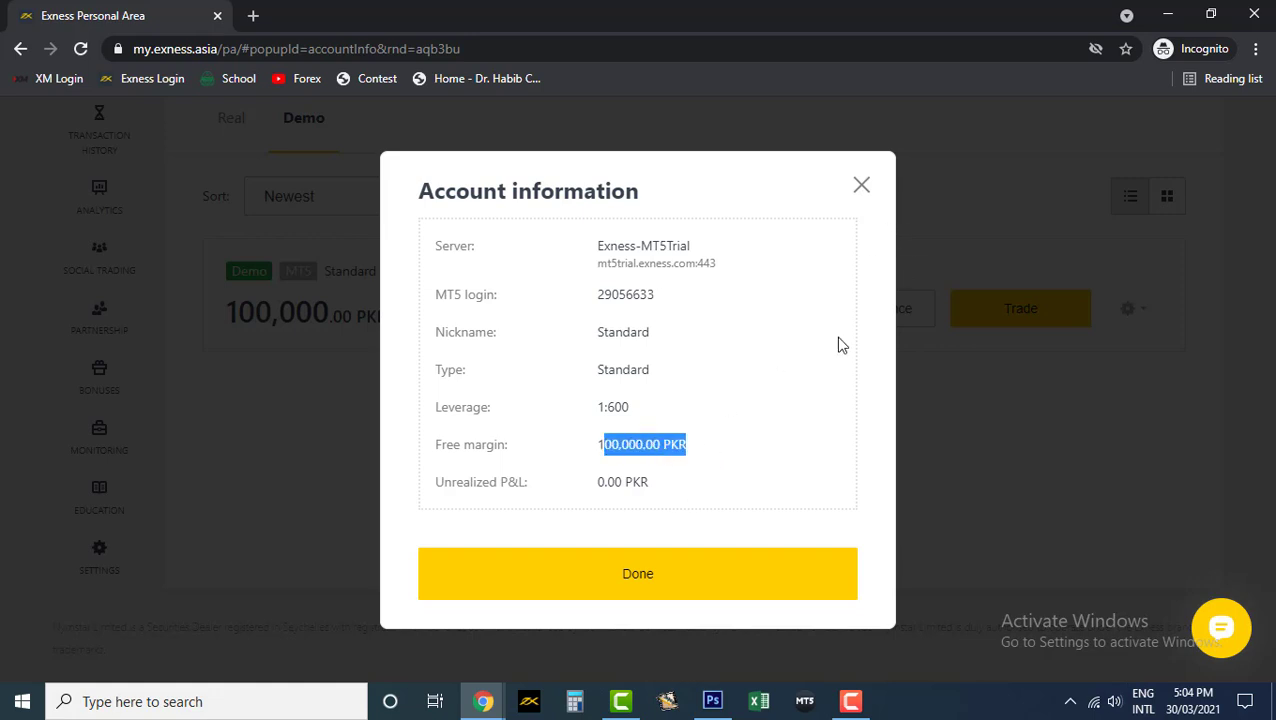
- Close the demo's account information and switch to the Real accounts list
click(861, 185)
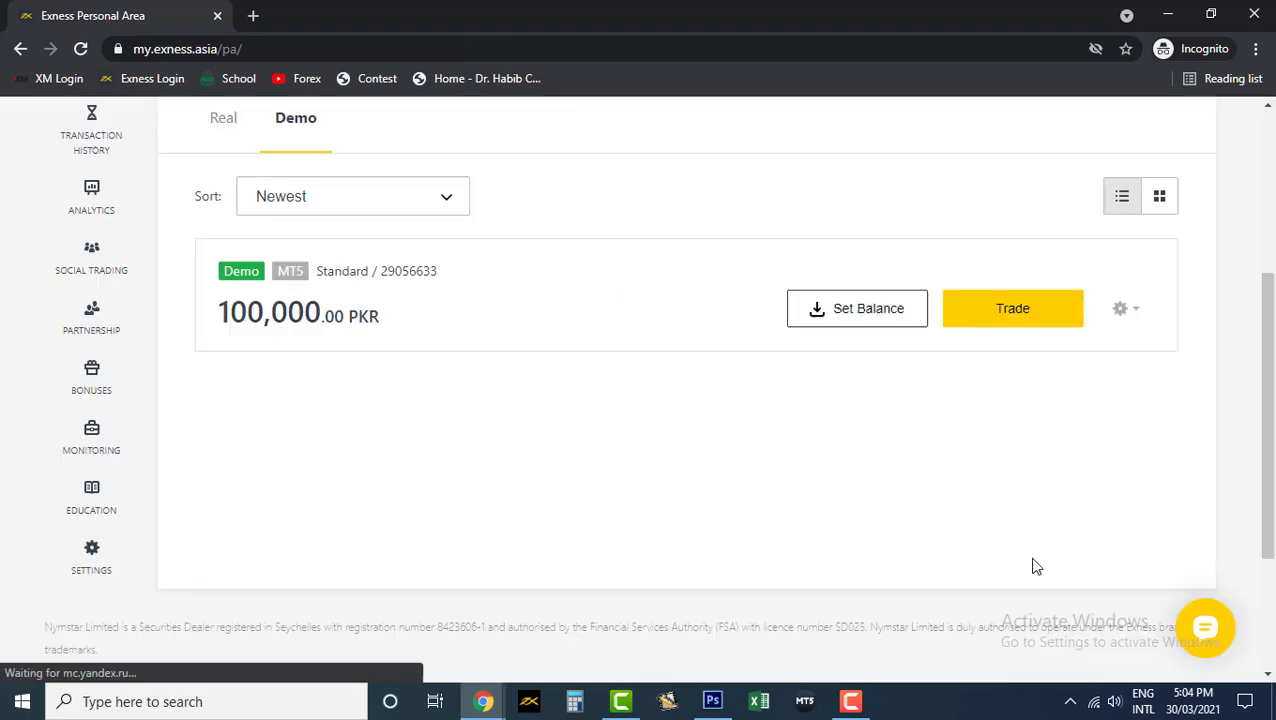
scroll(906, 498, up, 2)
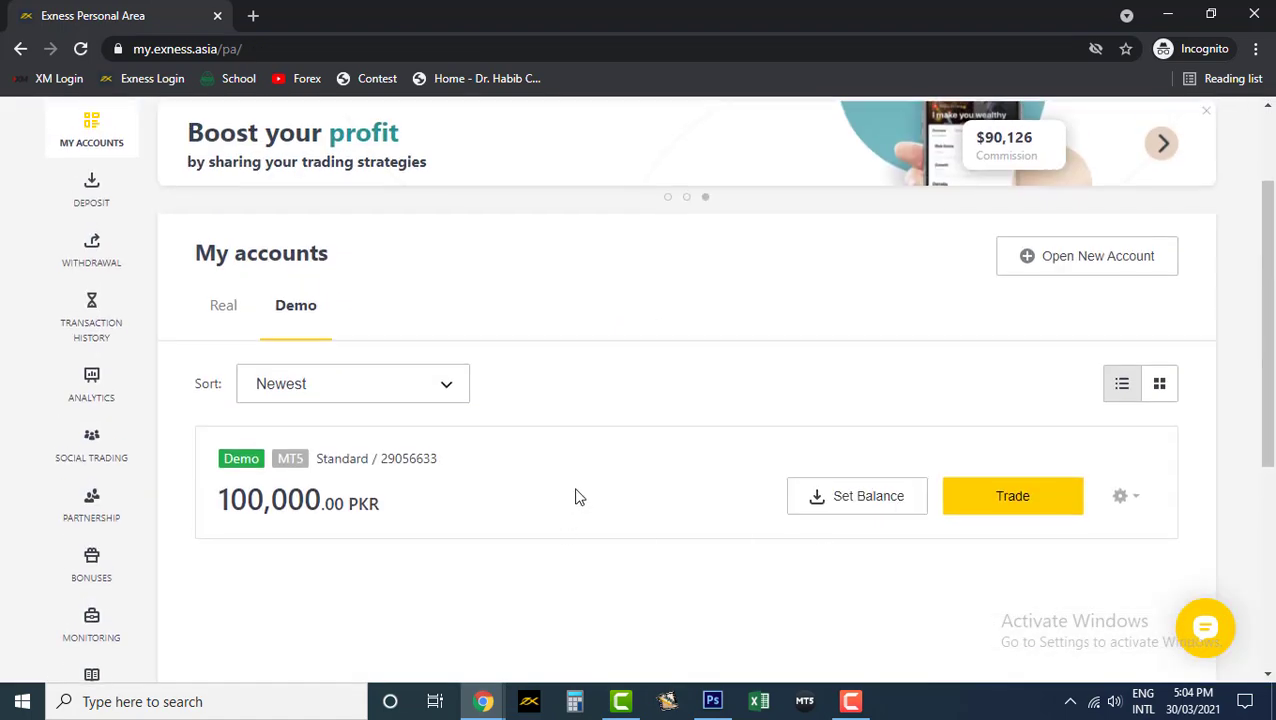
scroll(795, 464, down, 3)
scroll(824, 446, up, 3)
click(226, 310)
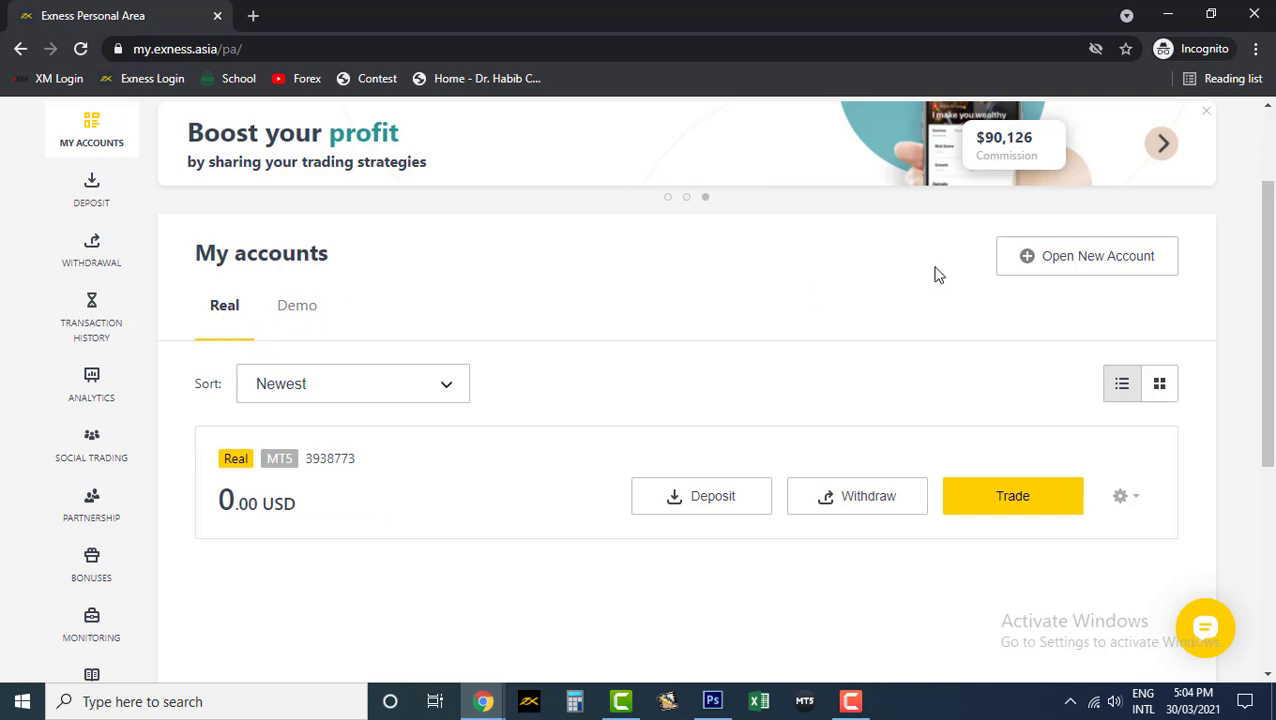
- Open the setup form for a new real Standard account
click(1126, 264)
scroll(524, 379, down, 3)
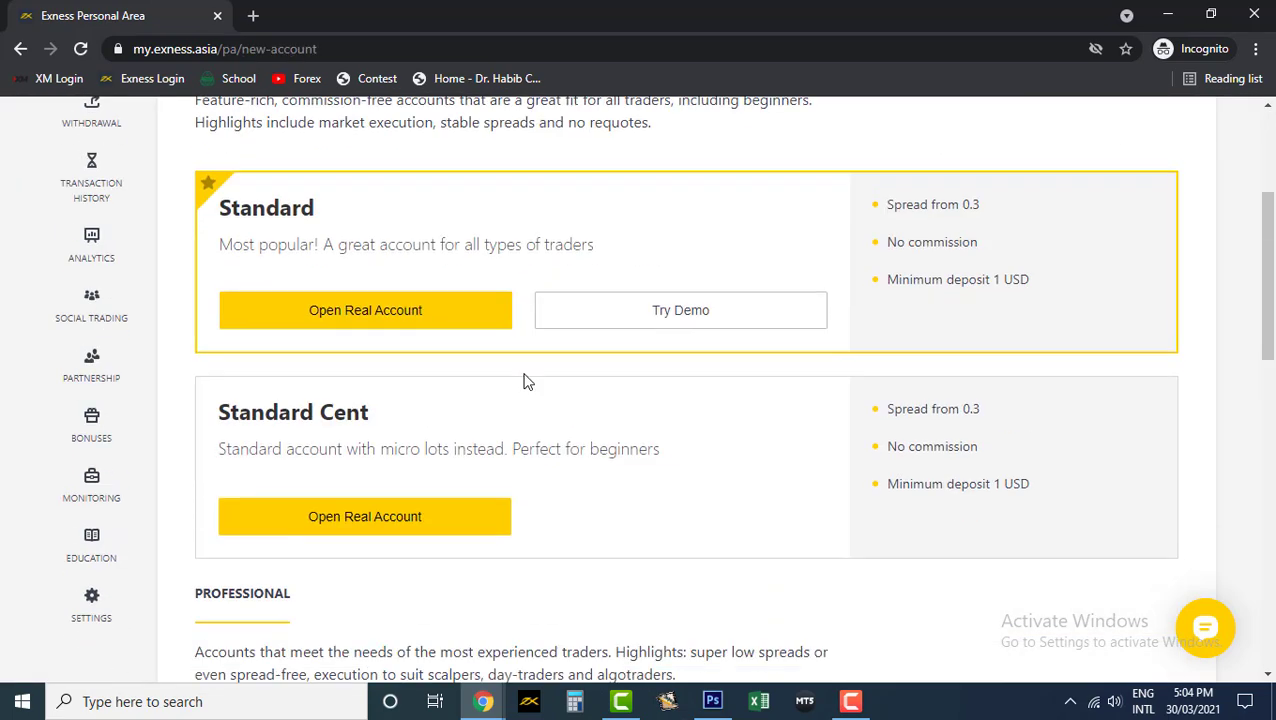
scroll(516, 385, up, 1)
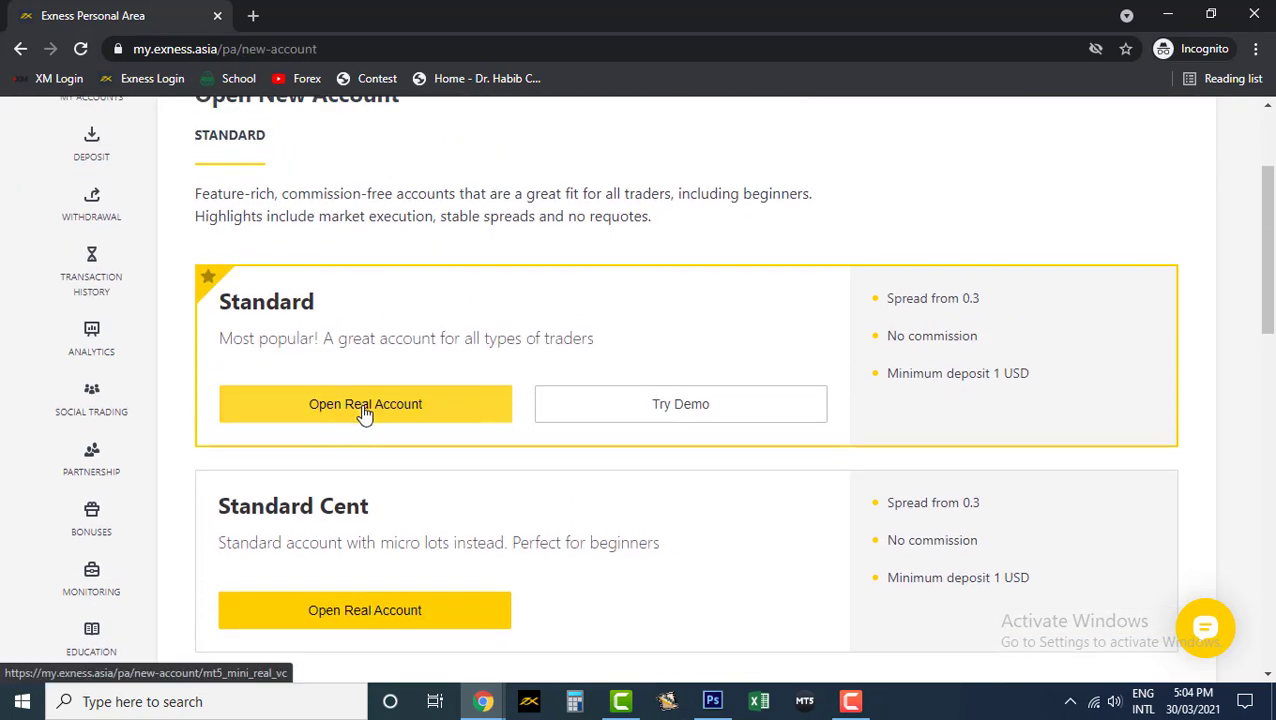
click(365, 410)
scroll(355, 403, down, 2)
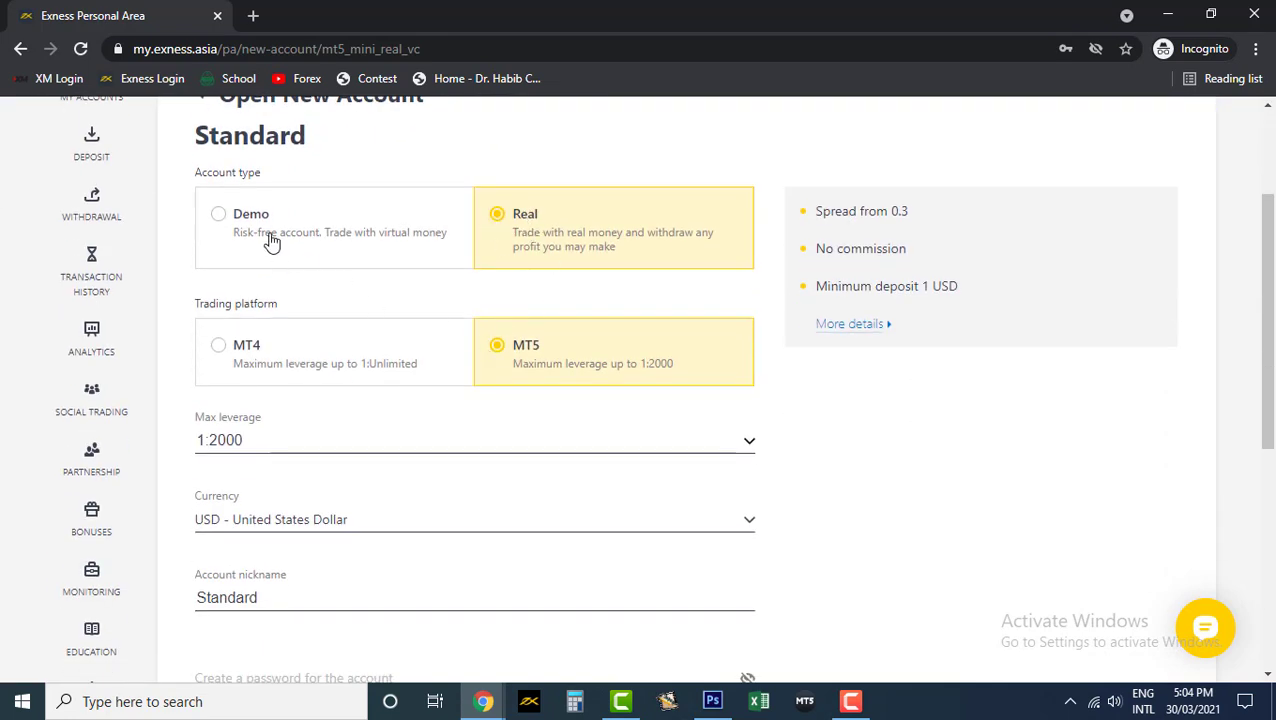
- Keep the new account as Real and set its currency to PKR - Pakistani Rupee
click(220, 214)
click(547, 222)
scroll(468, 440, down, 3)
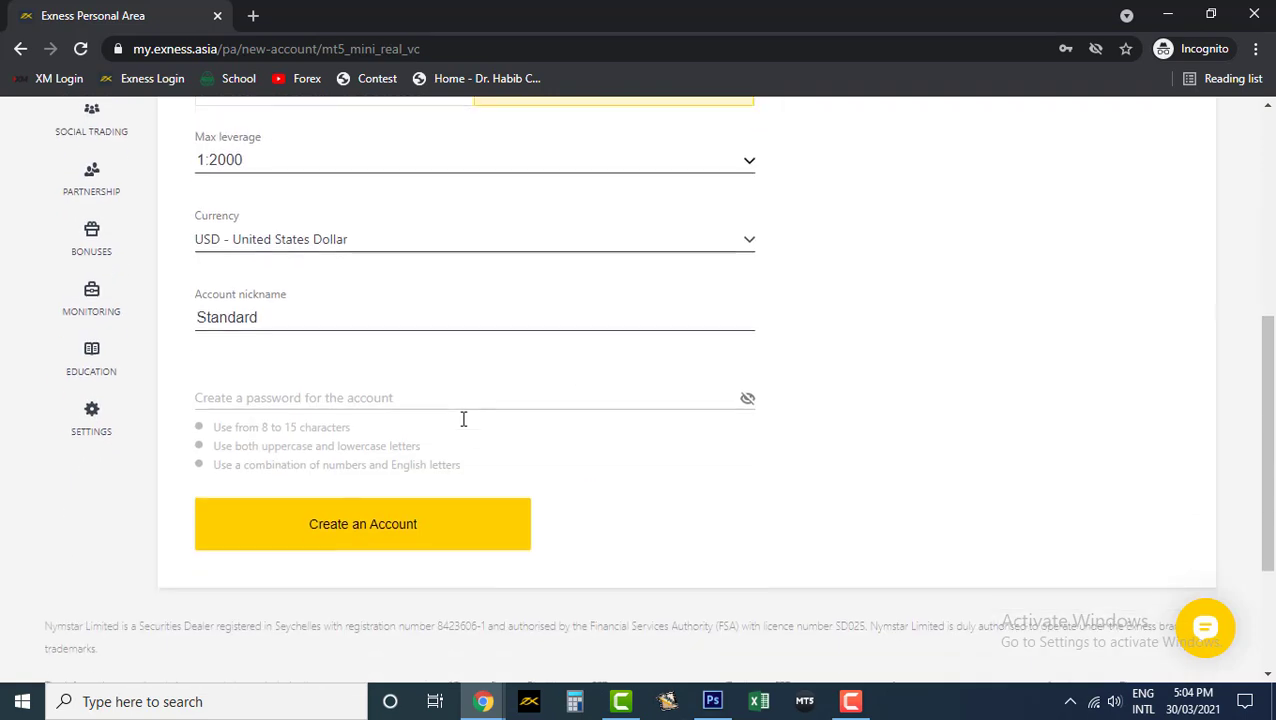
scroll(484, 441, up, 2)
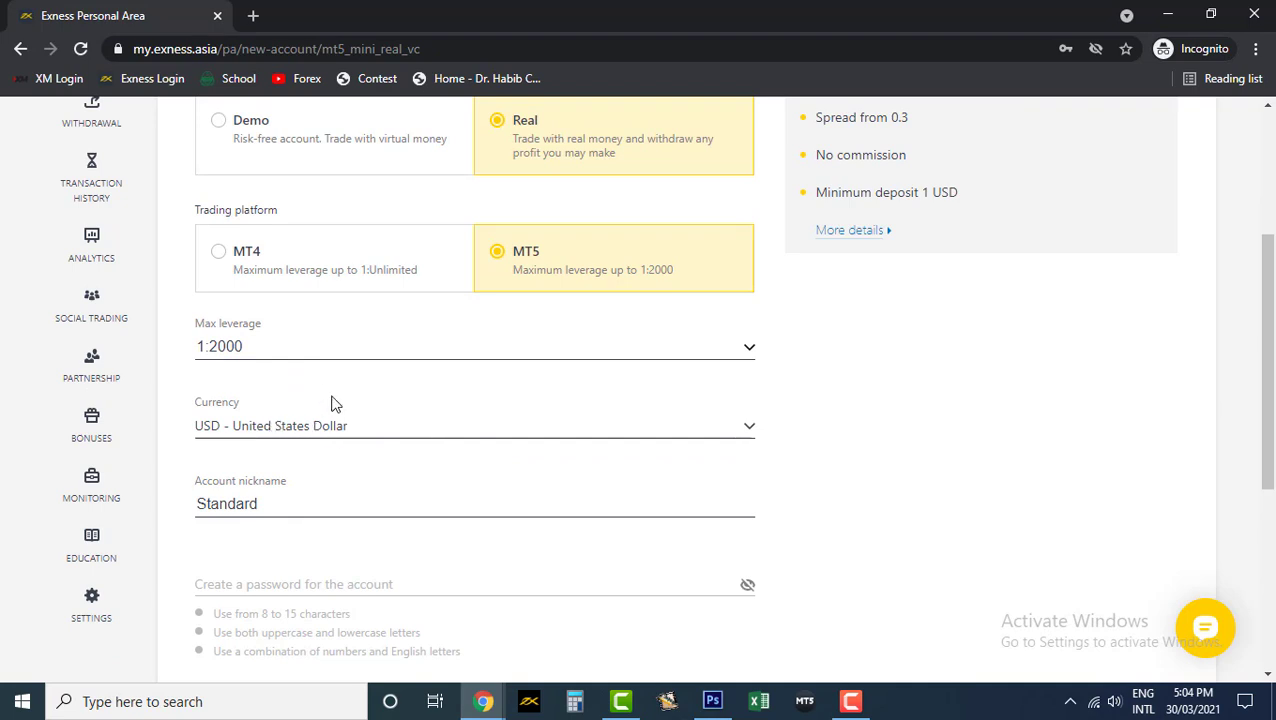
scroll(335, 402, down, 1)
click(364, 342)
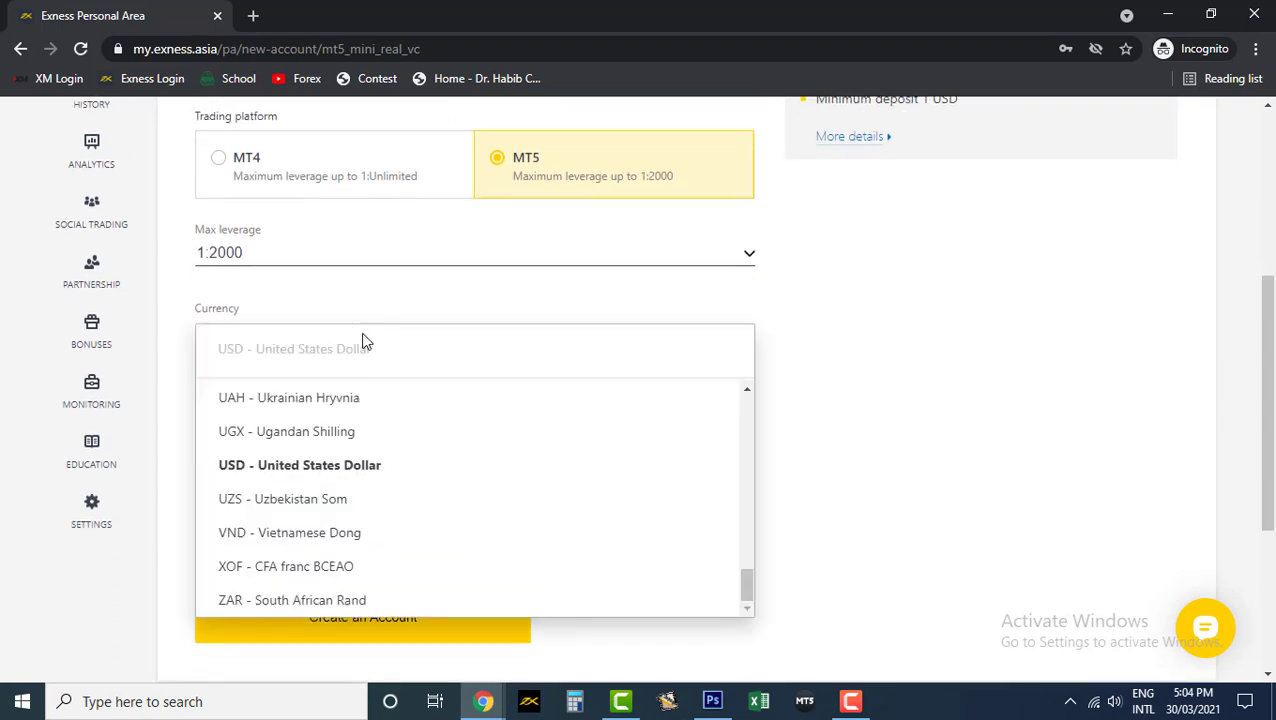
text(pkr)
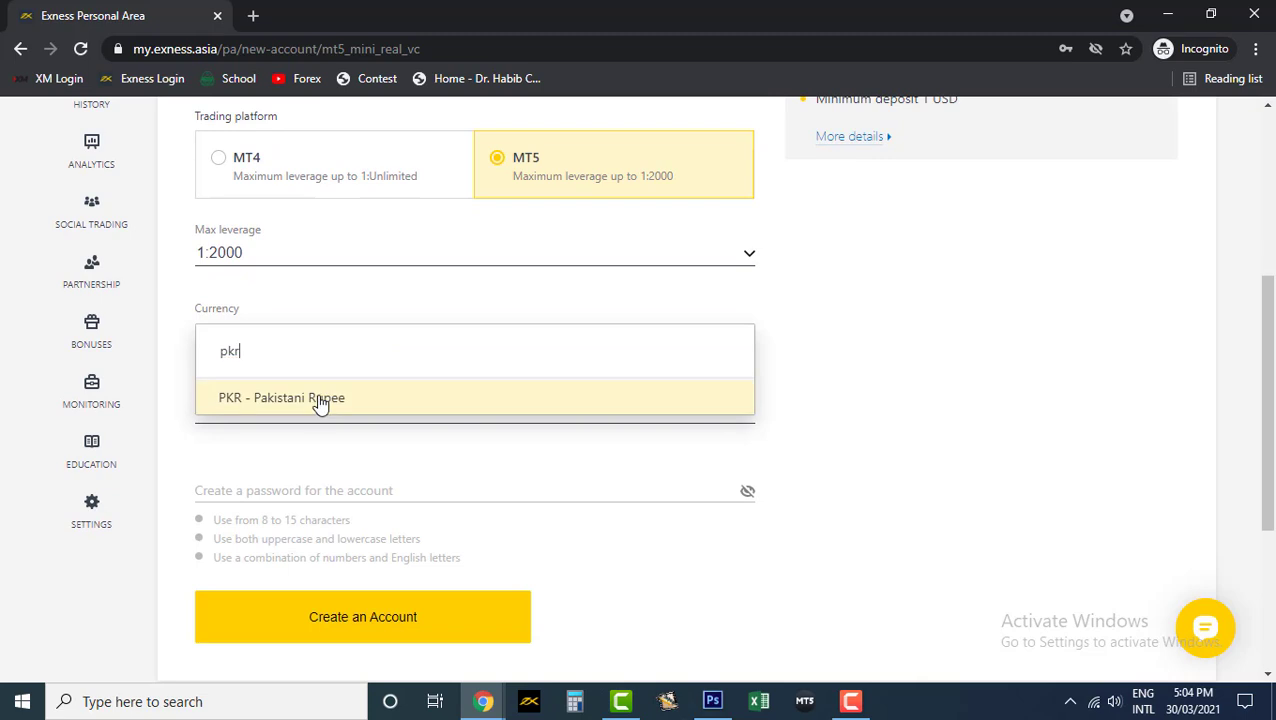
click(319, 399)
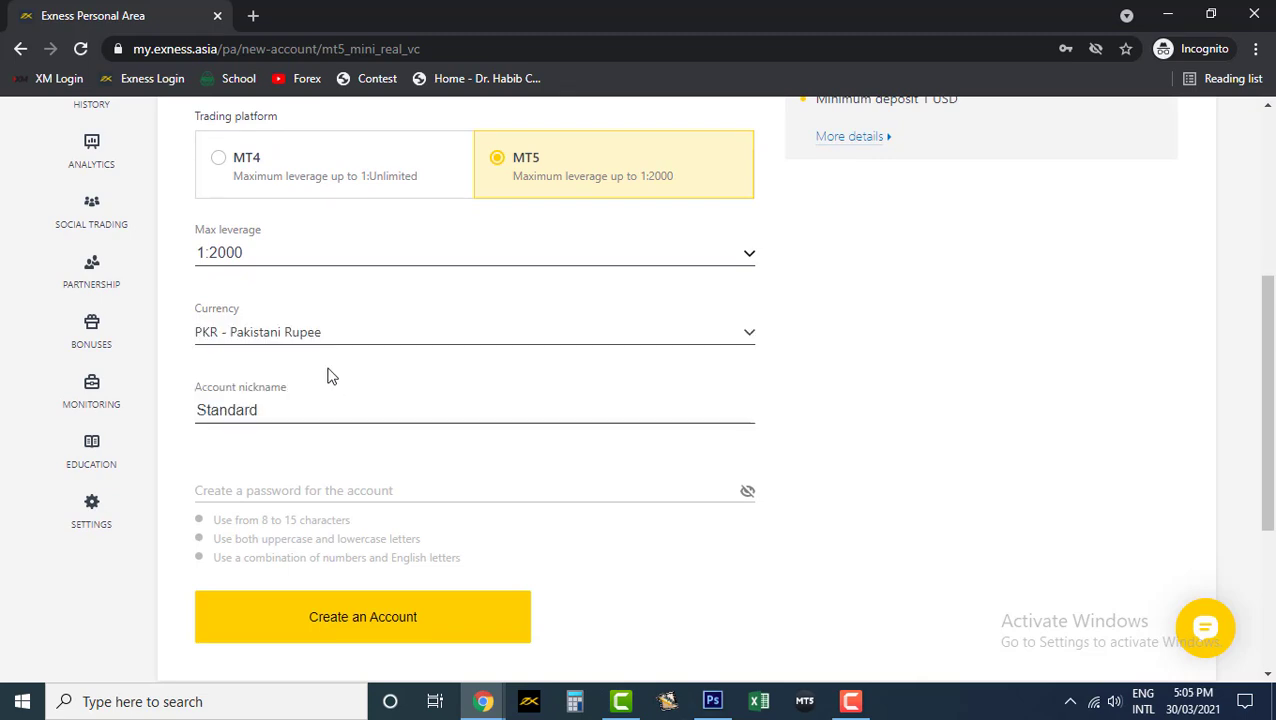
- Enter an account password and create the real PKR account
click(259, 487)
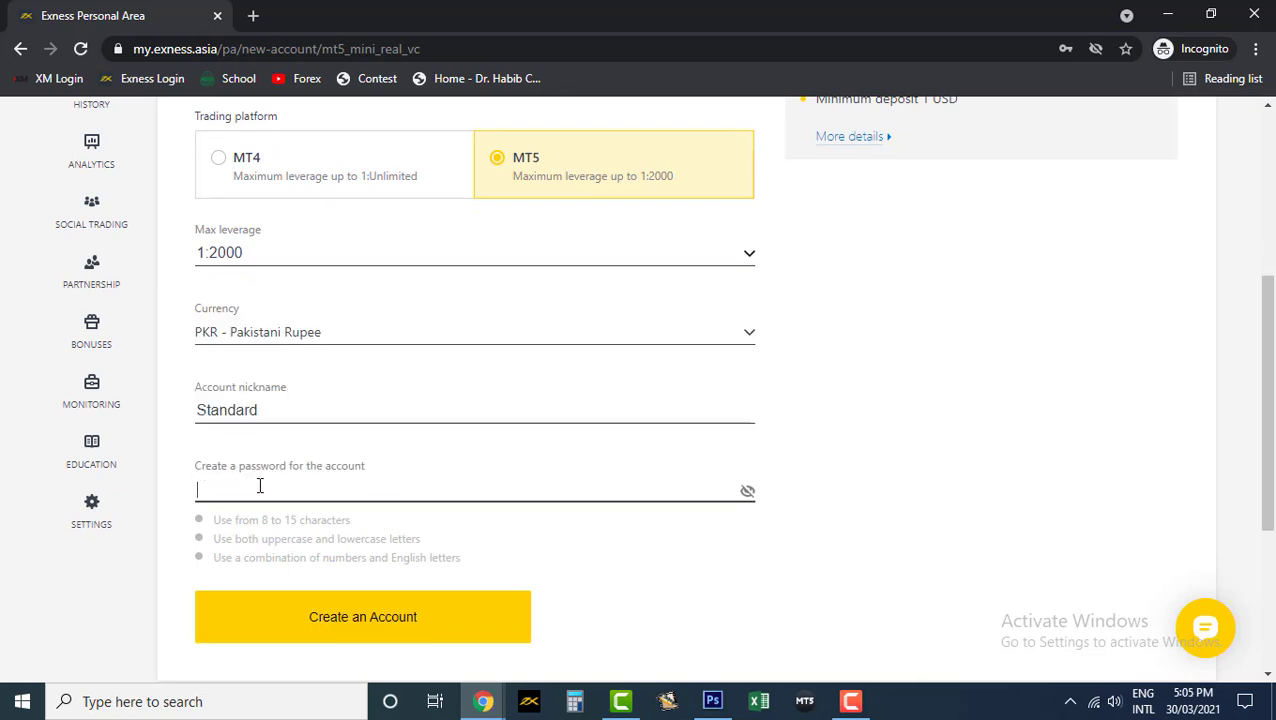
text(••••••••)
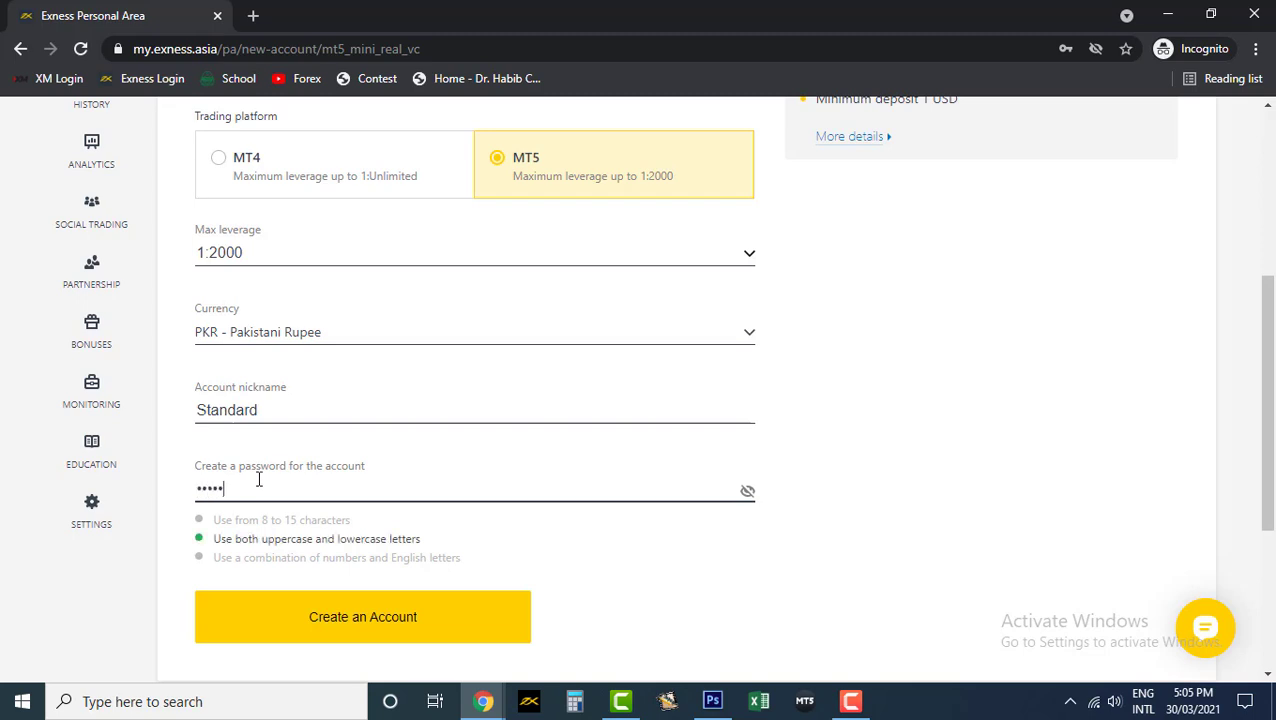
text(••)
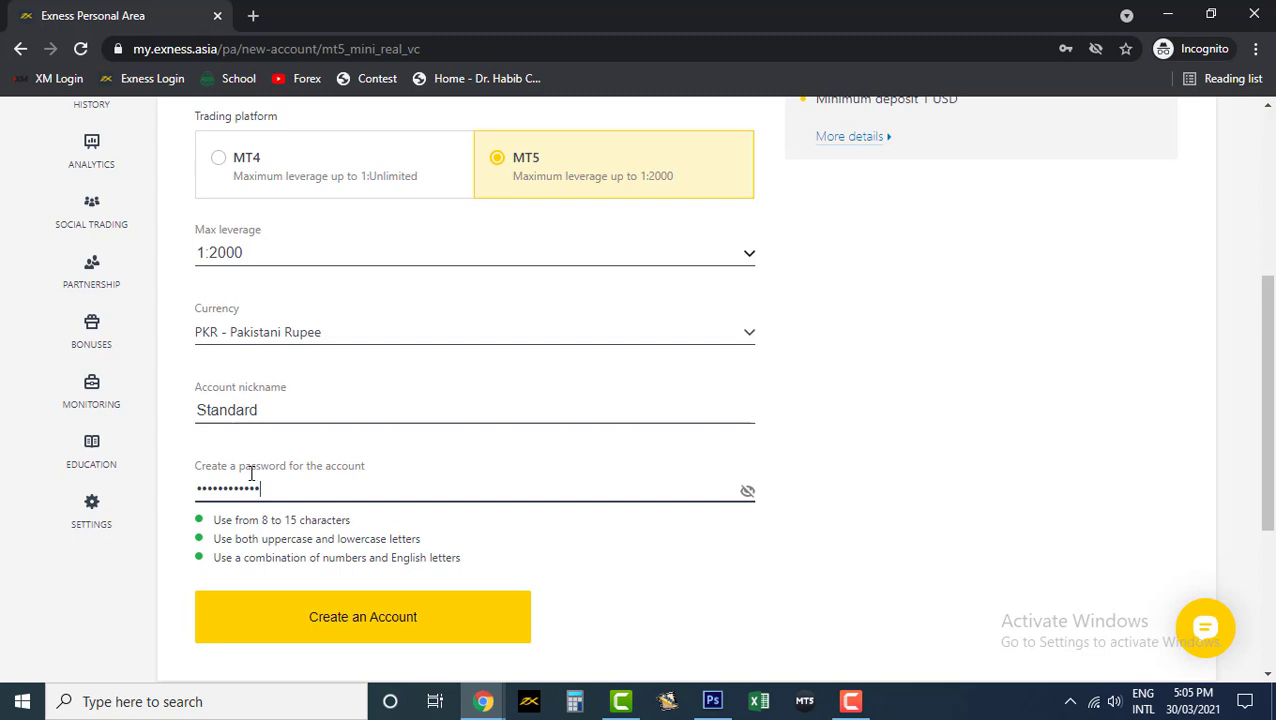
click(325, 617)
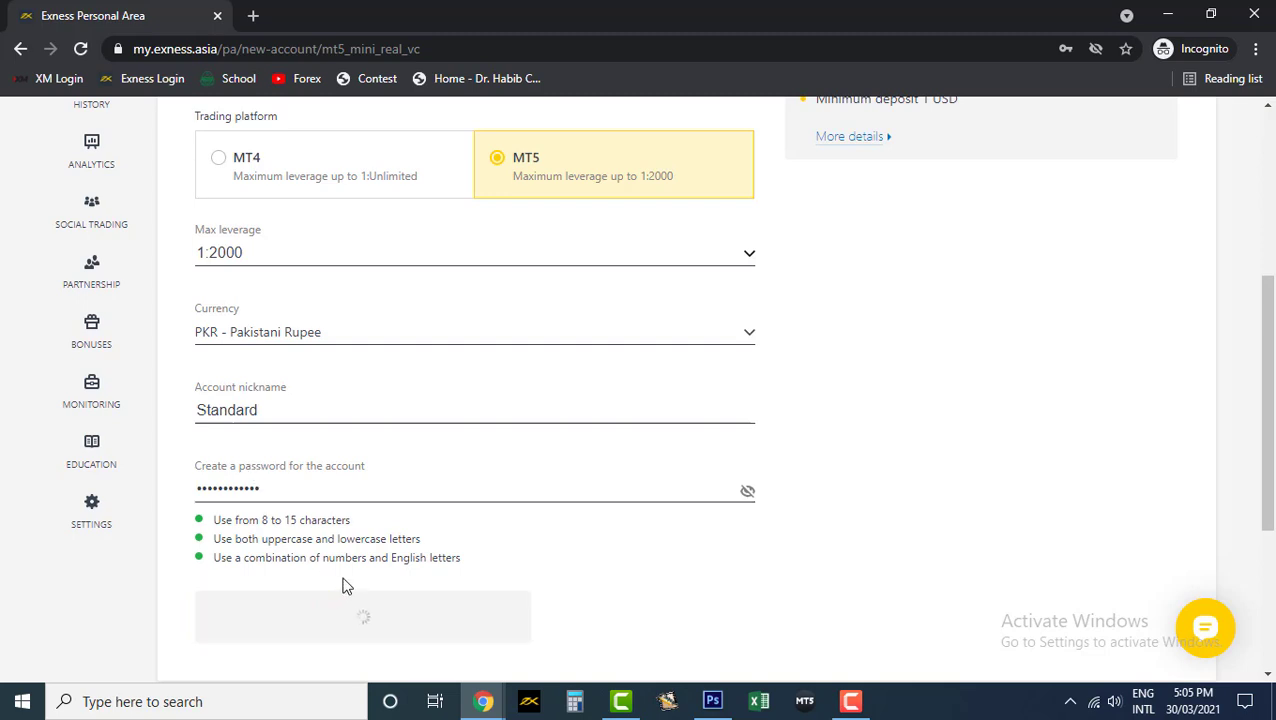
- Archive the old USD real account, leaving the new 0.00 PKR Standard account listed
scroll(417, 480, down, 2)
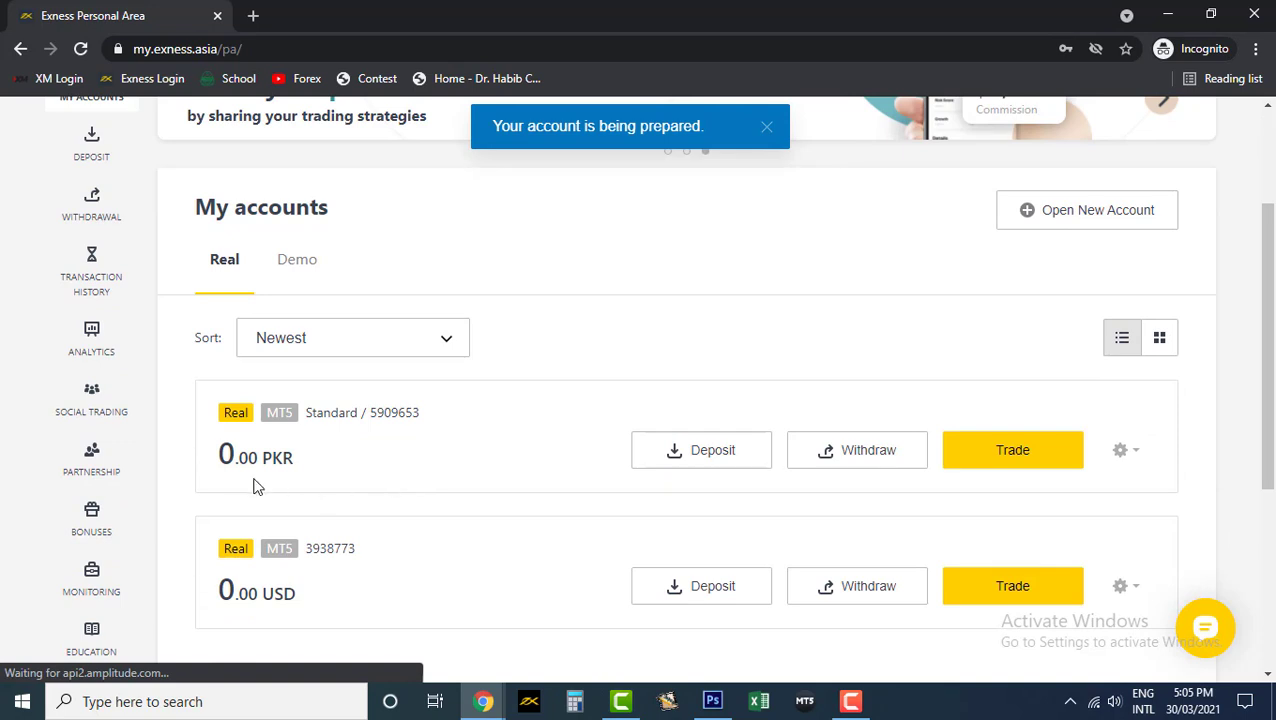
scroll(407, 498, down, 2)
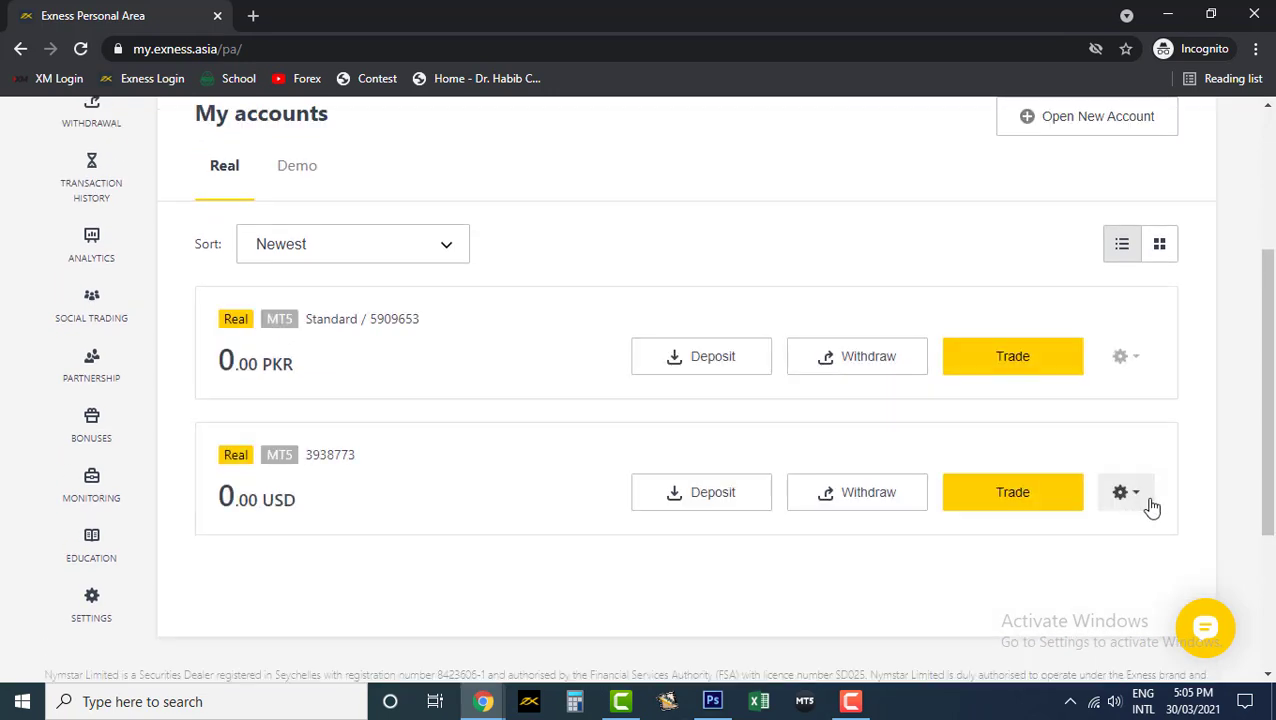
click(1143, 502)
scroll(1148, 555, down, 2)
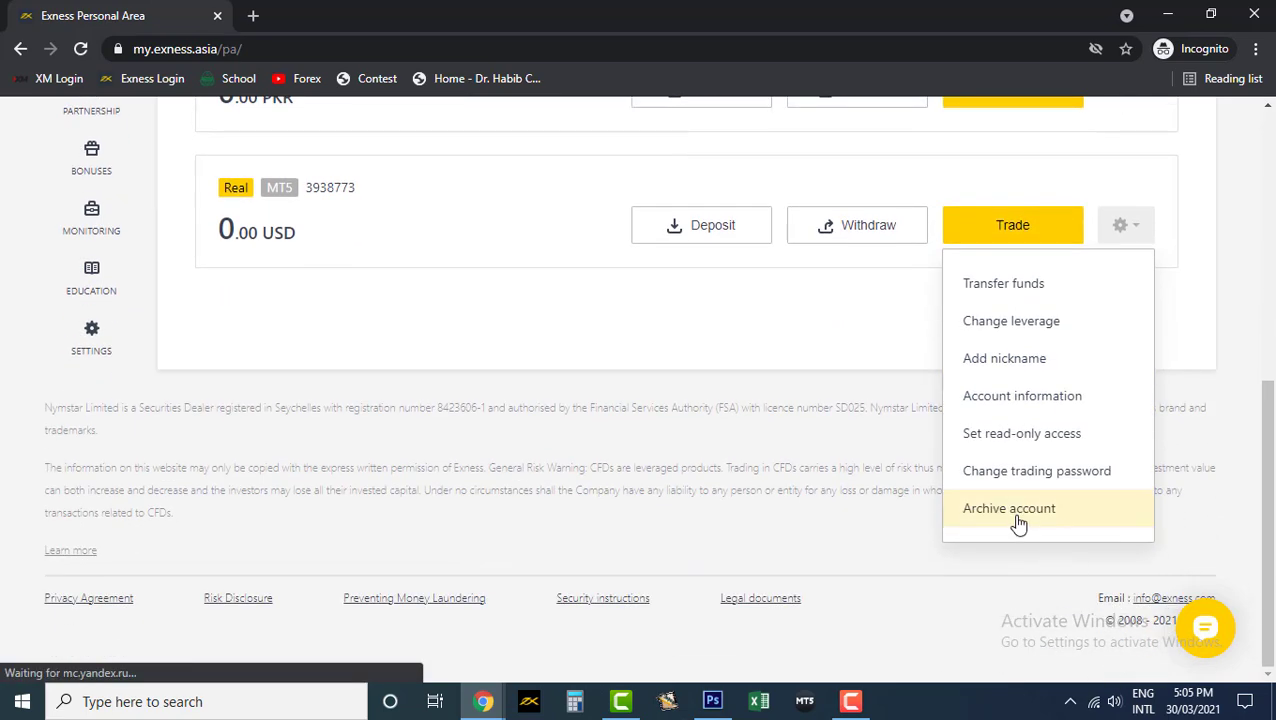
click(1016, 516)
scroll(884, 565, up, 4)
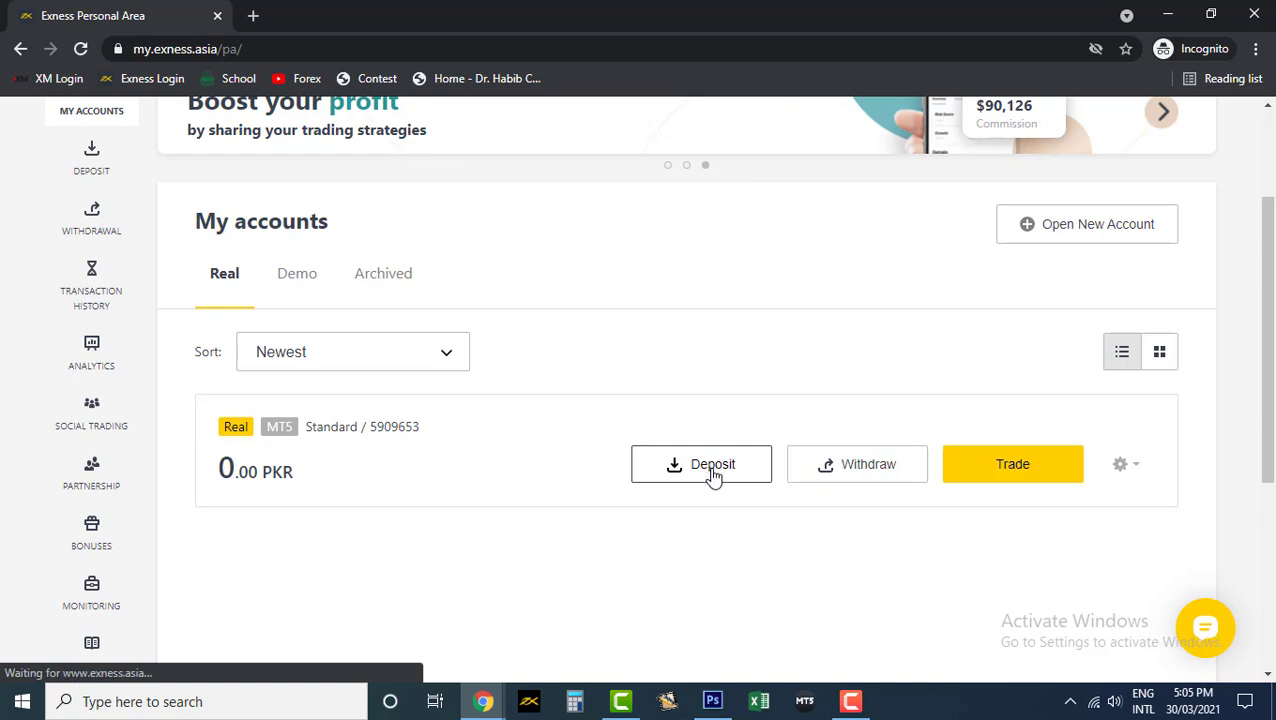
scroll(524, 470, up, 2)
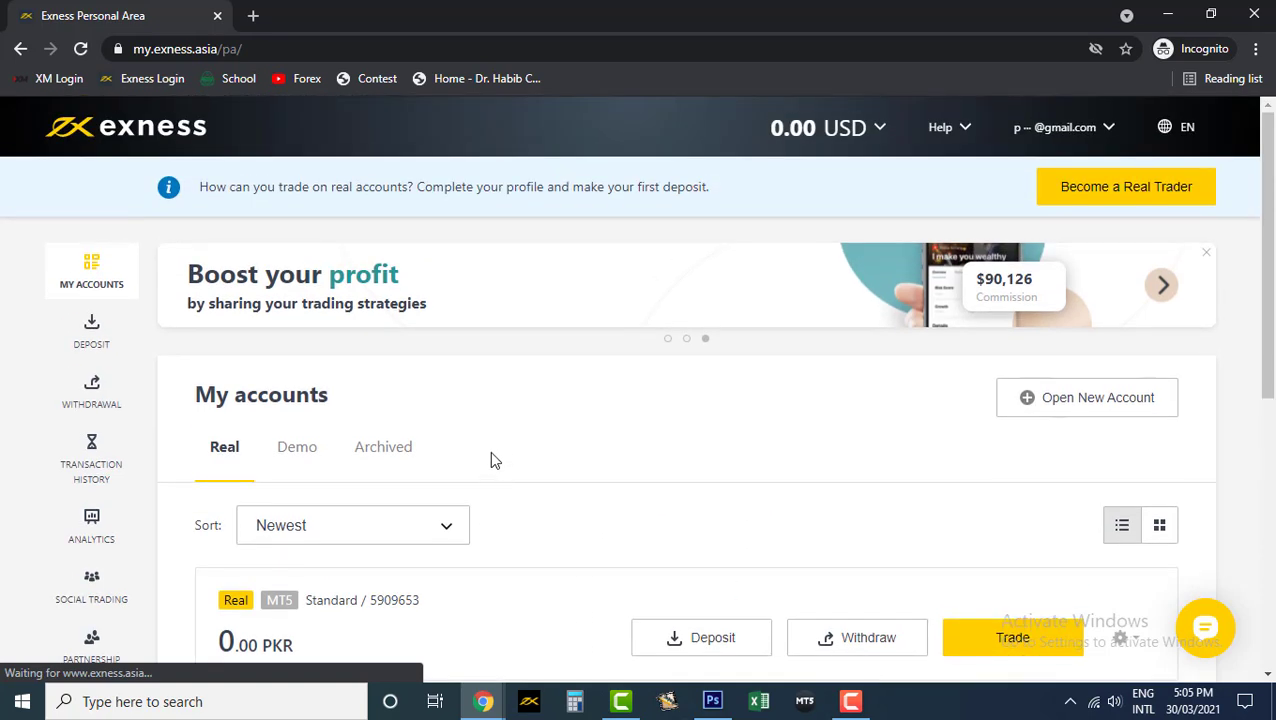